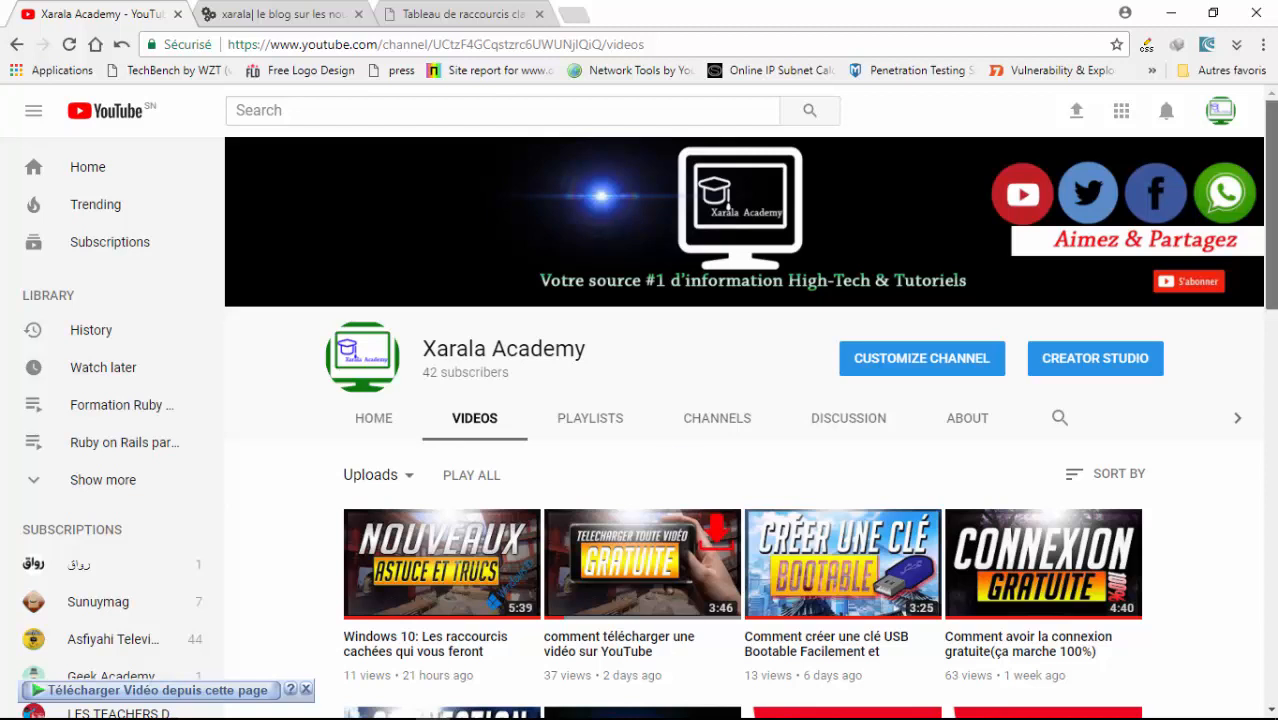
Step: Look through the uploaded videos on the Xarala Academy channel page, down to the oldest ones and back
scroll(1270, 218, "down", 3)
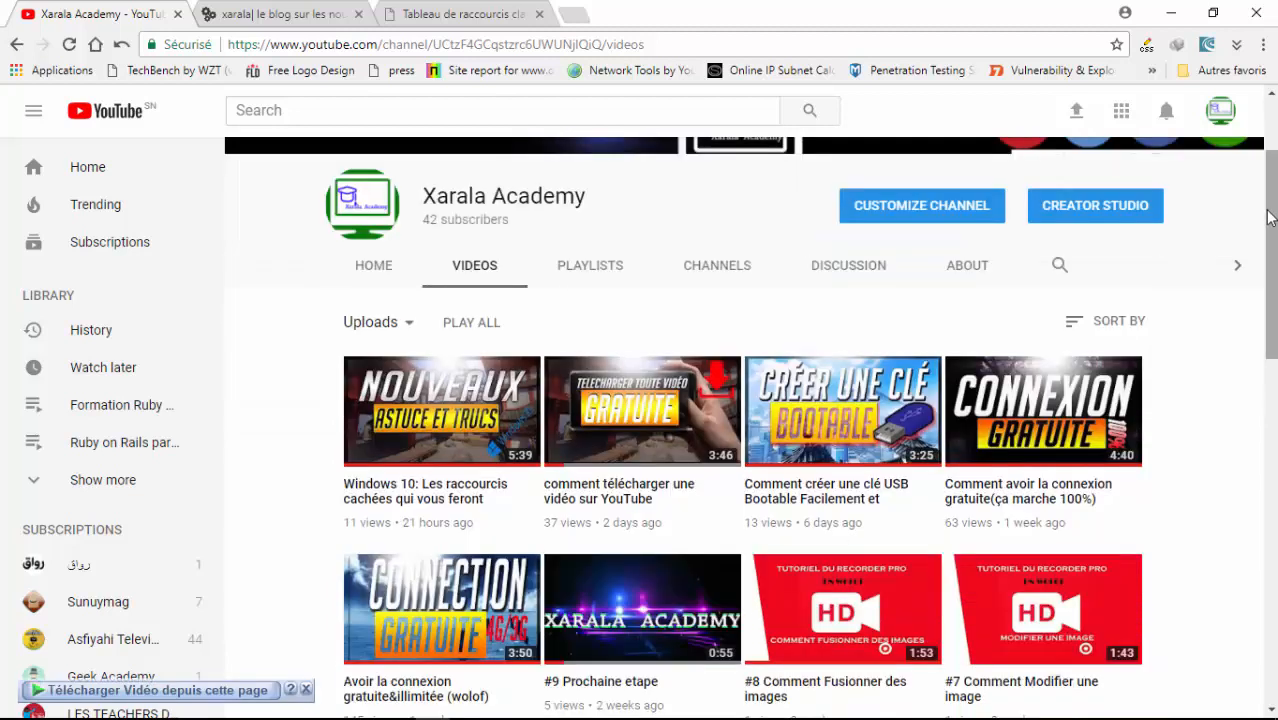
scroll(1270, 218, "down", 5)
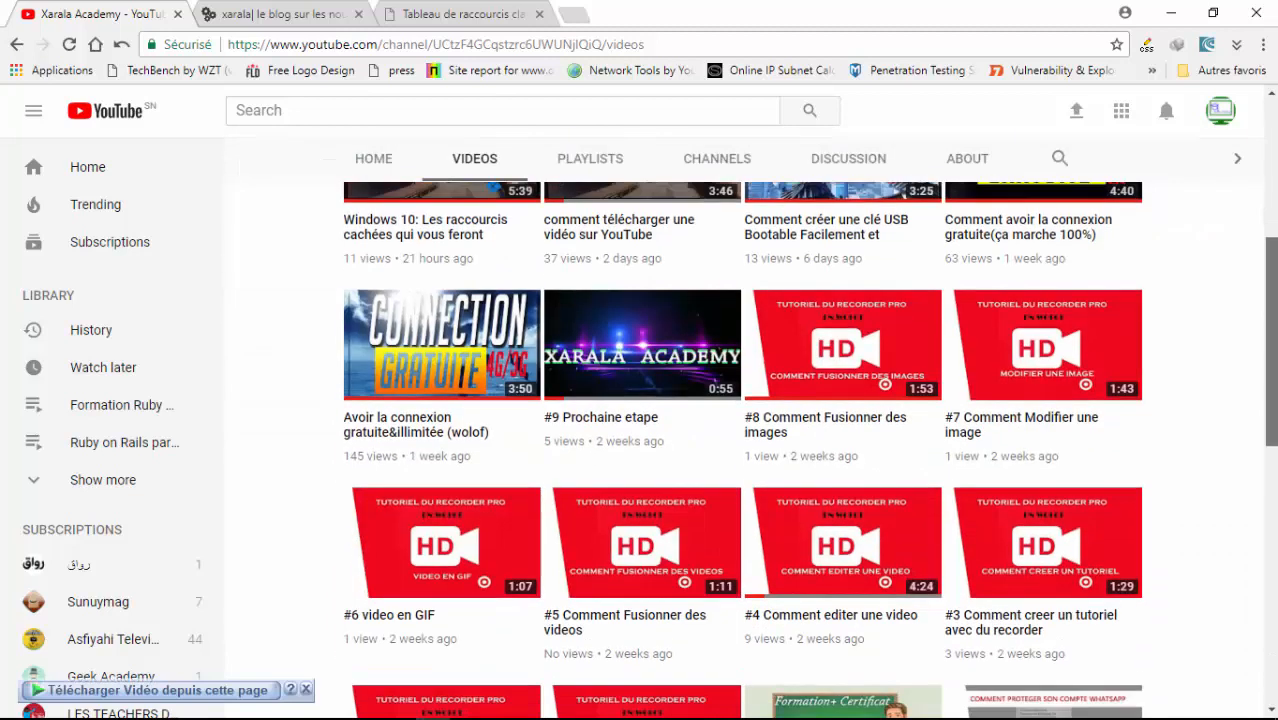
scroll(742, 450, "down", 4)
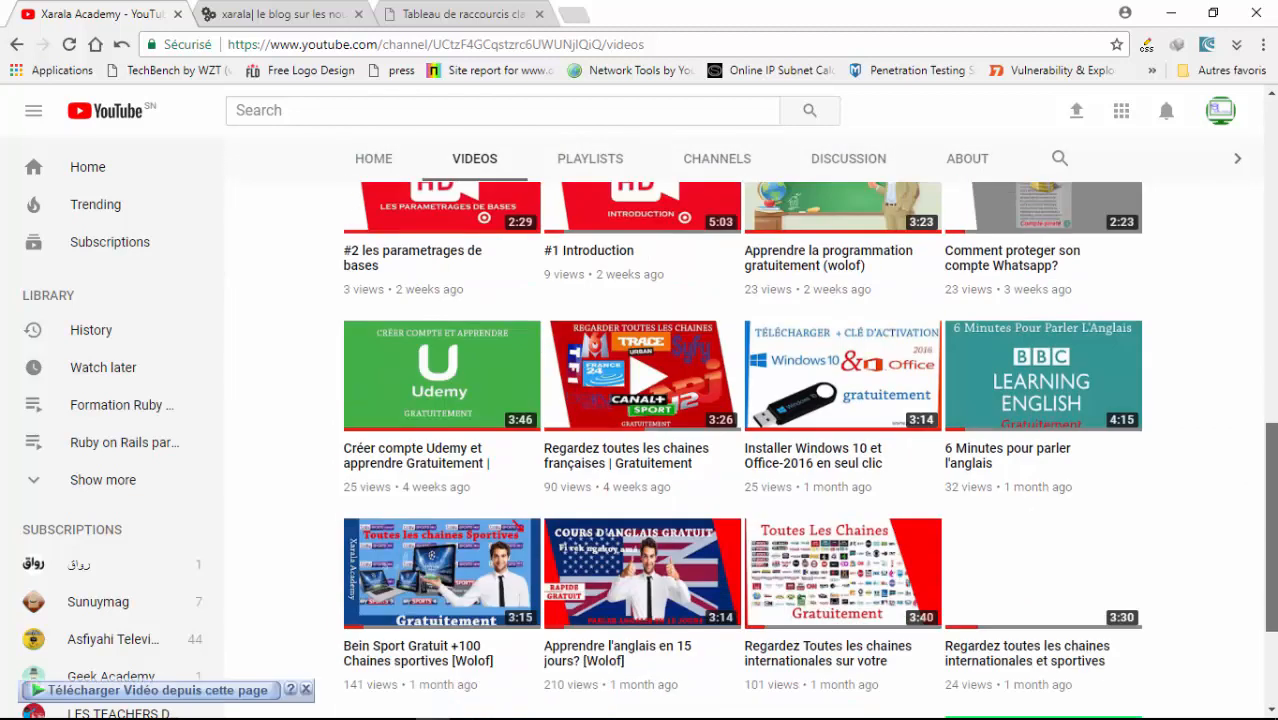
scroll(742, 450, "down", 2)
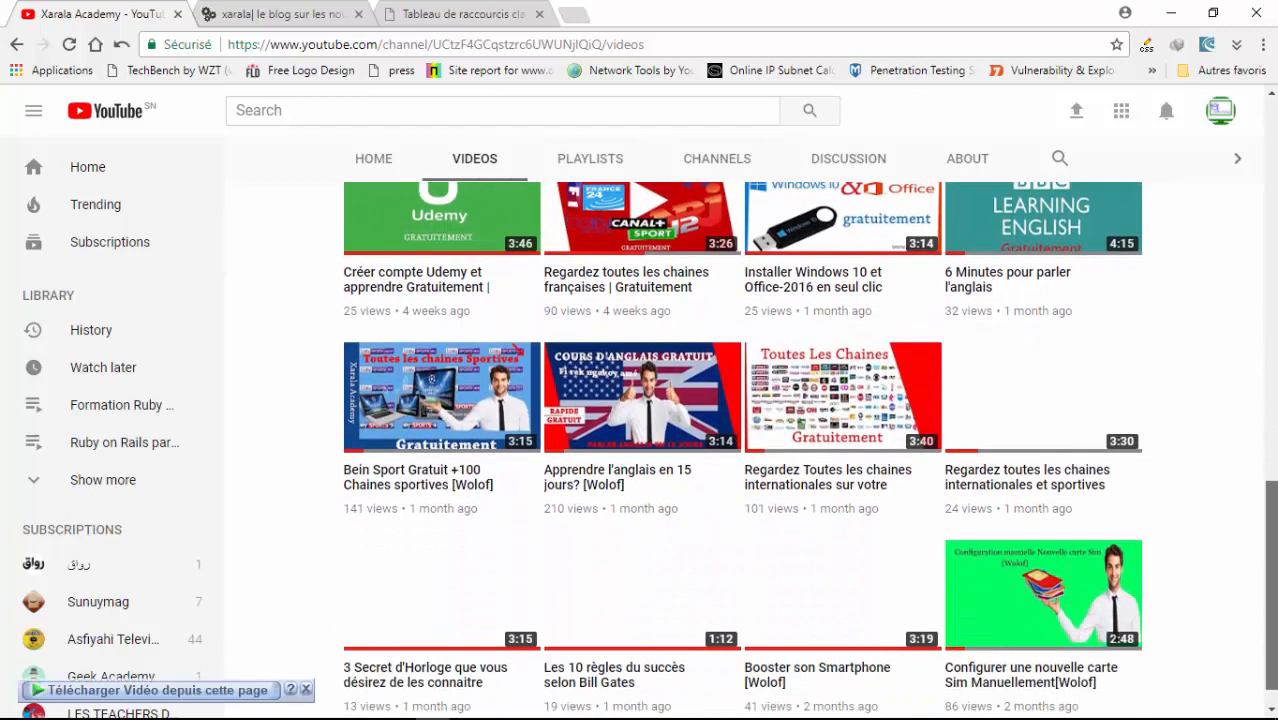
scroll(742, 450, "up", 10)
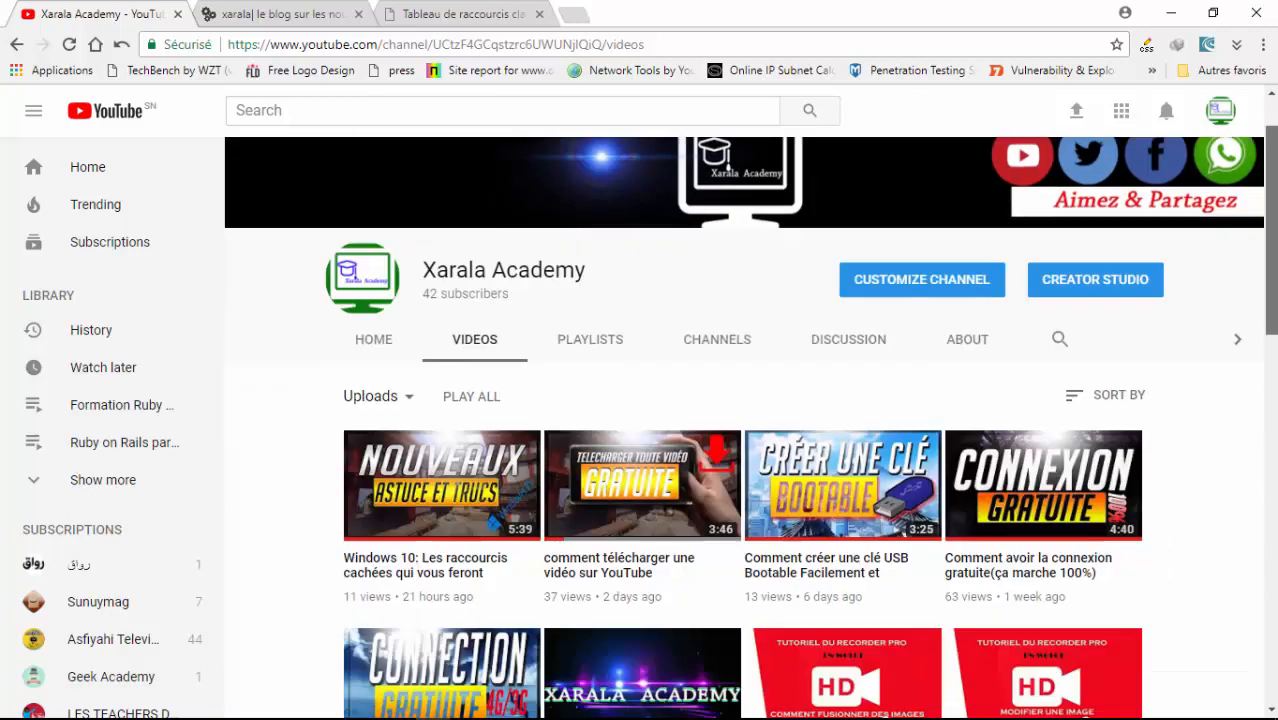
mouse_move(1272, 165)
left_mouse_down()
mouse_move(1272, 328)
mouse_move(1274, 140)
left_mouse_up()
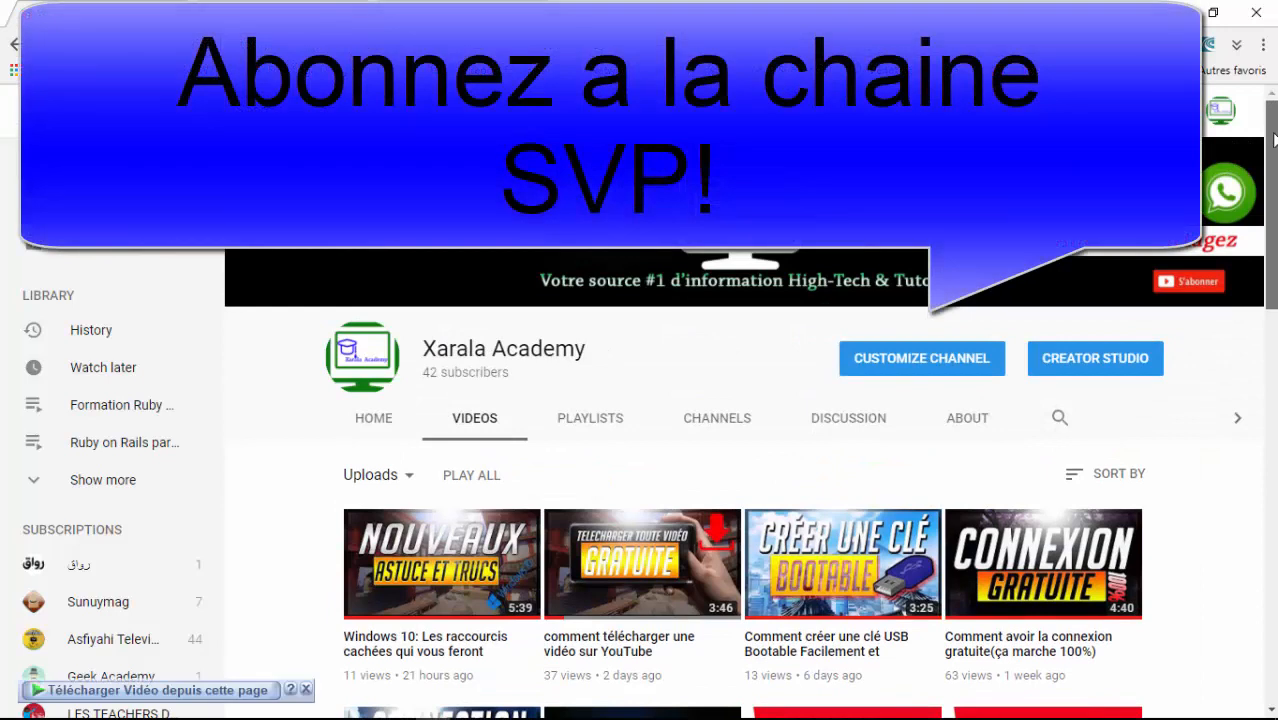
mouse_move(1274, 140)
left_mouse_down()
mouse_move(1275, 207)
mouse_move(1273, 142)
left_mouse_up()
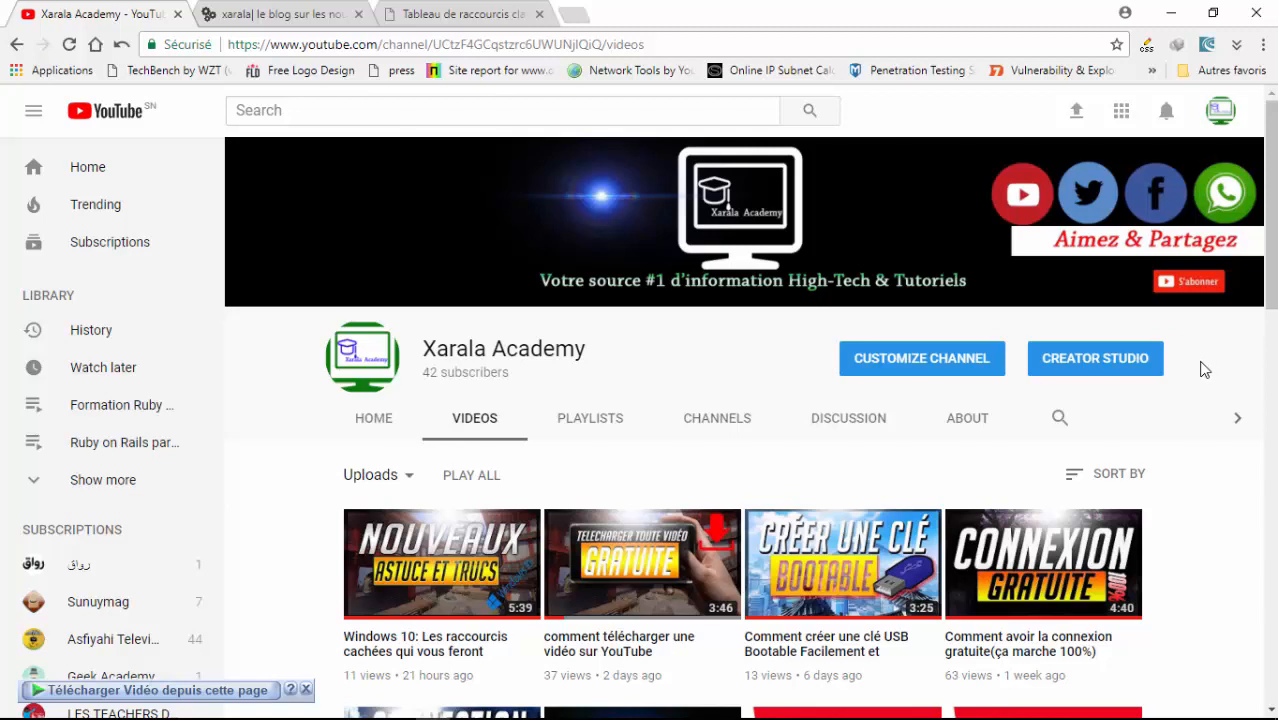
Step: Launch Word by running the winword command from the Windows Run dialog and switch to the blank document
key("super+r")
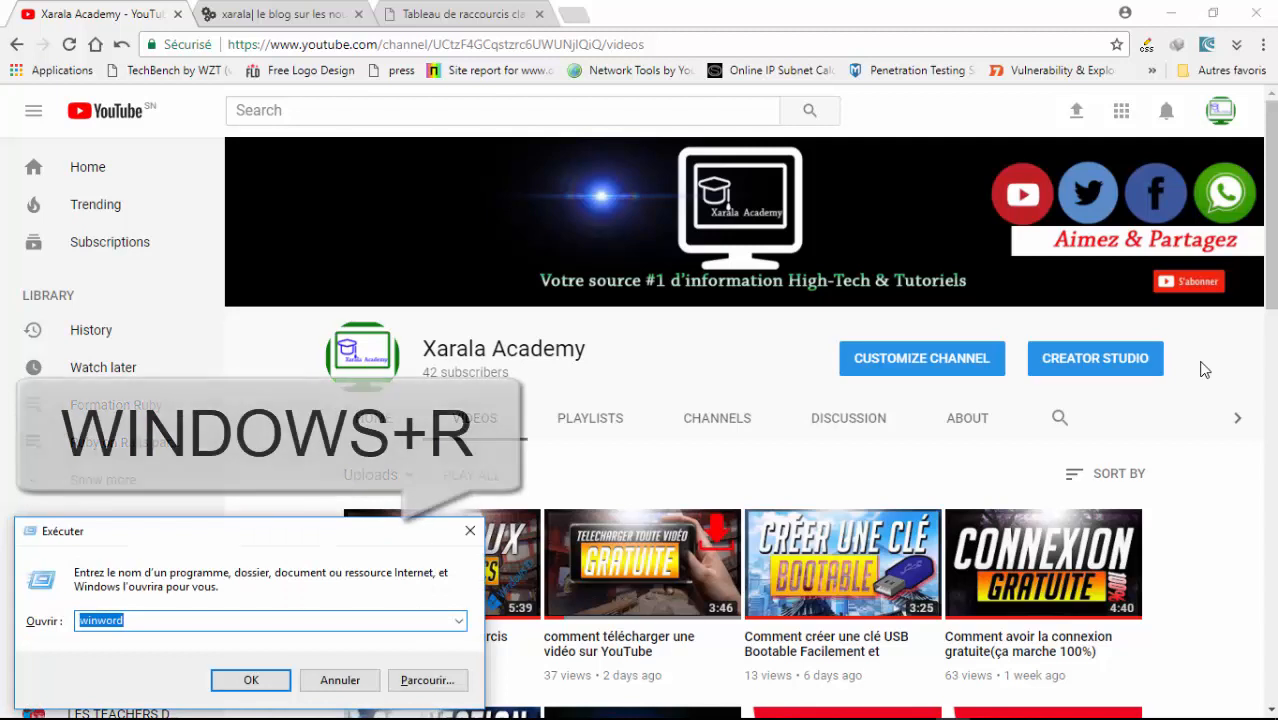
left_click(140, 622)
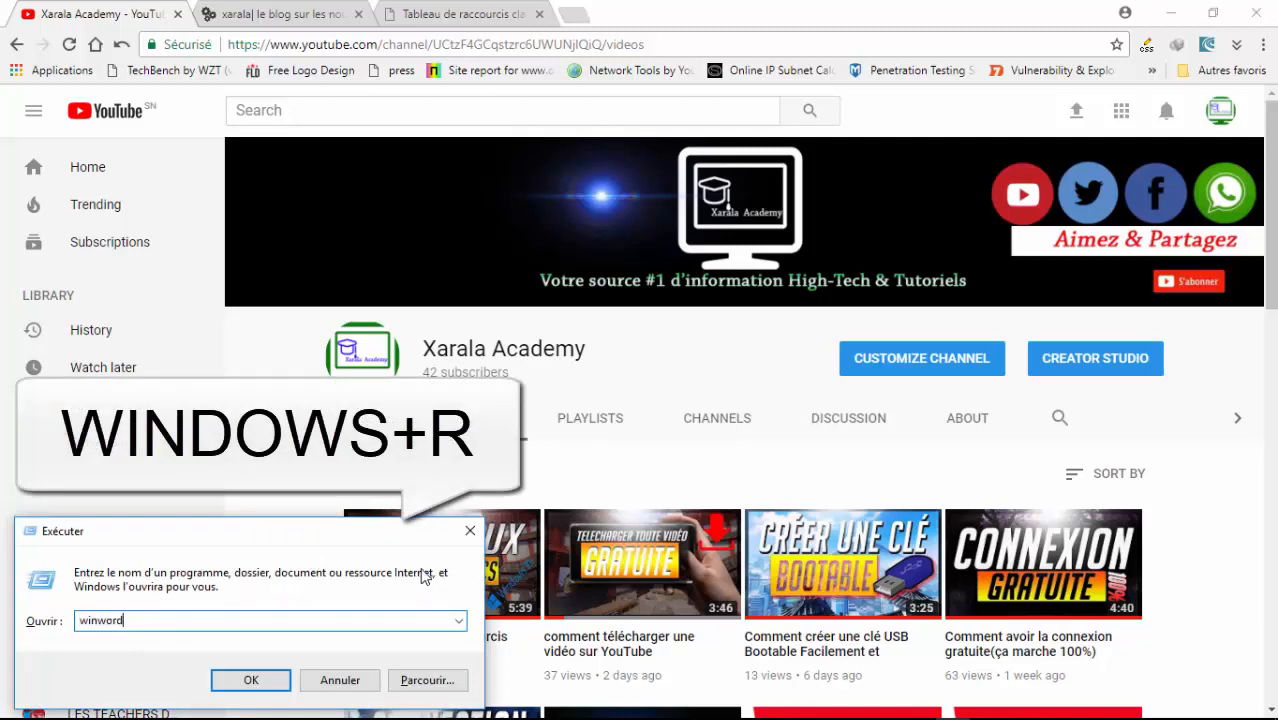
key("alt+Tab")
key("alt+Tab")
key("alt+Tab")
key("alt+Tab")
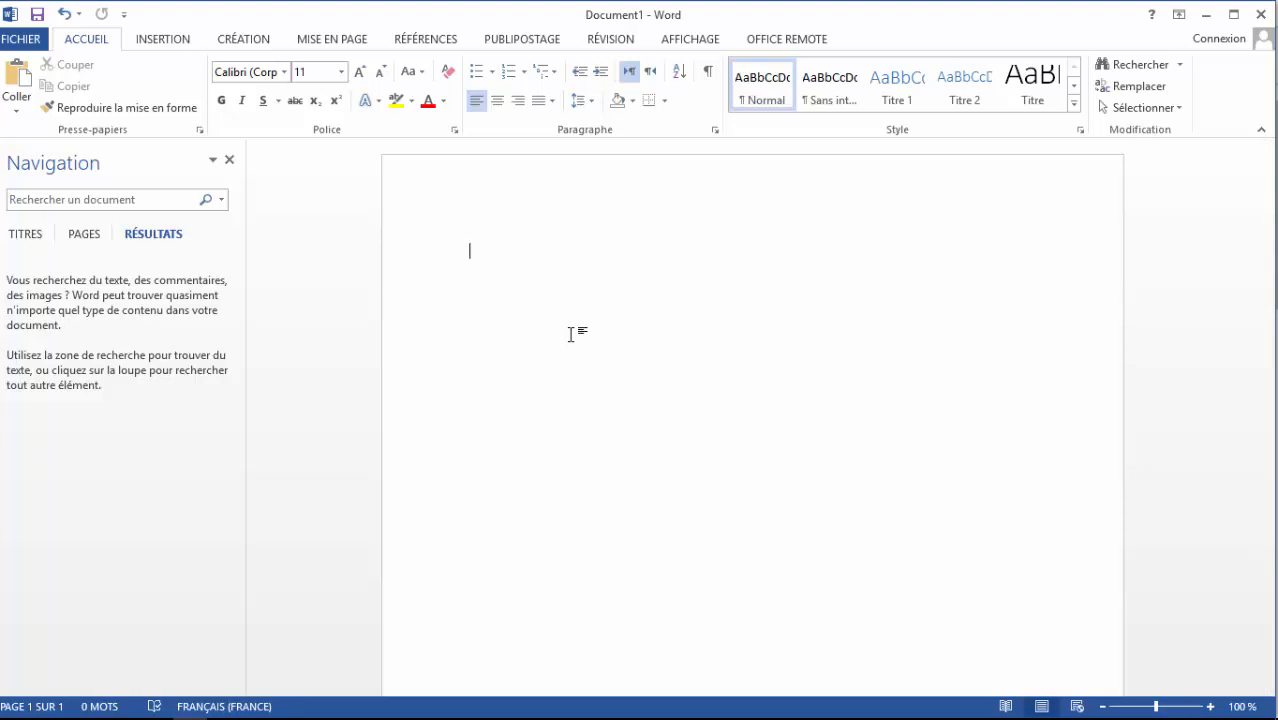
Step: Generate sample text in the blank document with the formula =rand(1 ,20)
type("=")
type("ran(1")
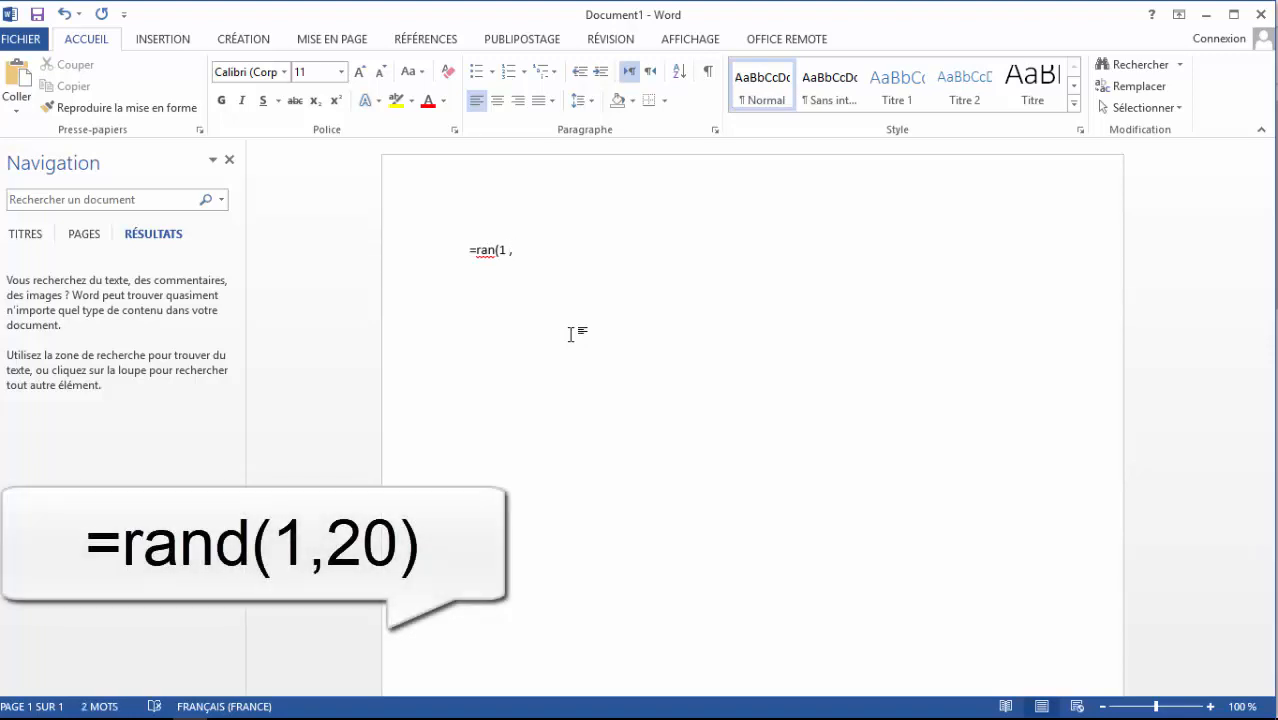
type(" ,20")
key("Left")
key("Left")
type("d")
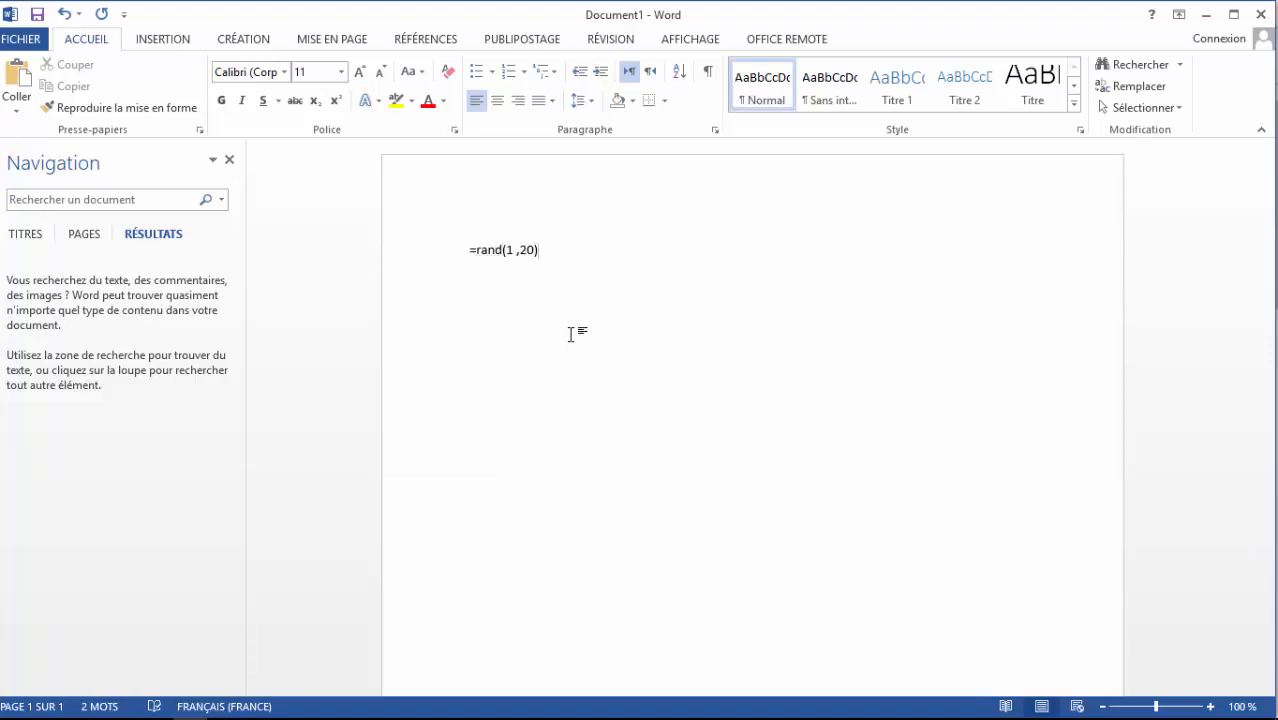
key("Return")
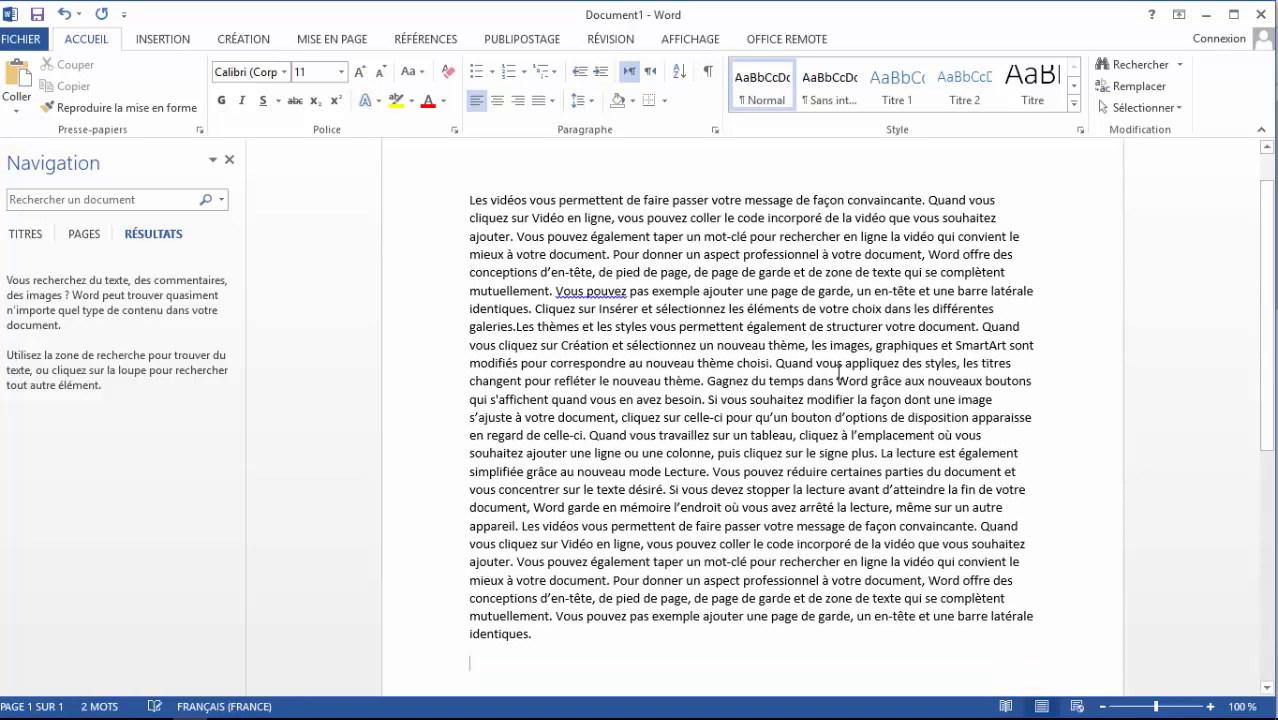
left_click_drag(533, 631, 465, 169)
left_click(633, 364)
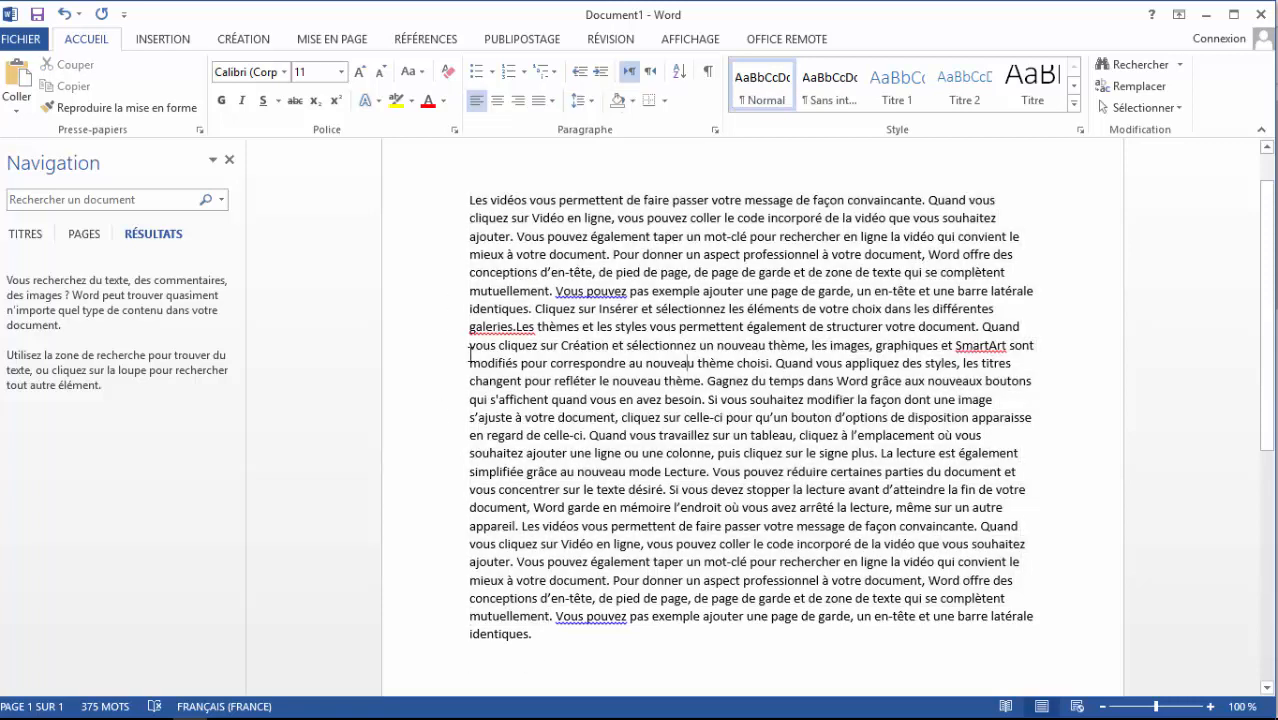
scroll(594, 307, "up", 1)
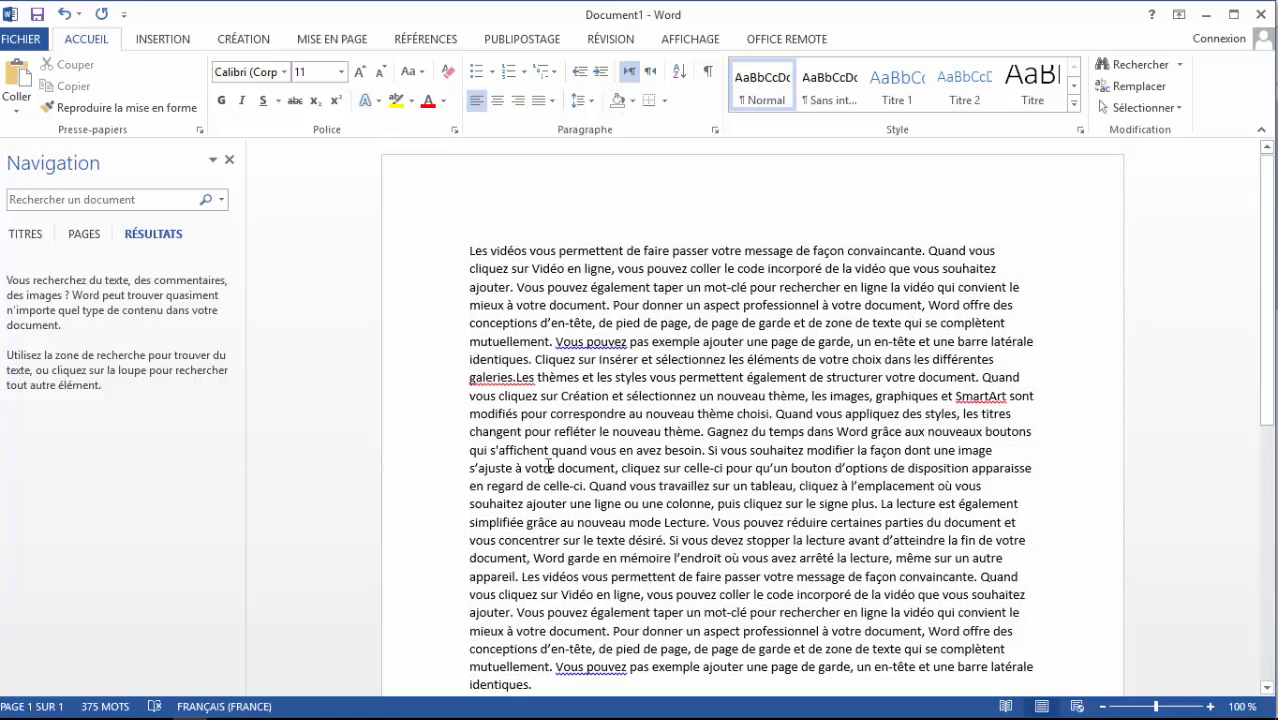
Step: Select the first sentence, "Les vidéos vous permettent de faire passer votre message de façon convaincante.", and make it bold, italic and underlined
left_click(487, 250)
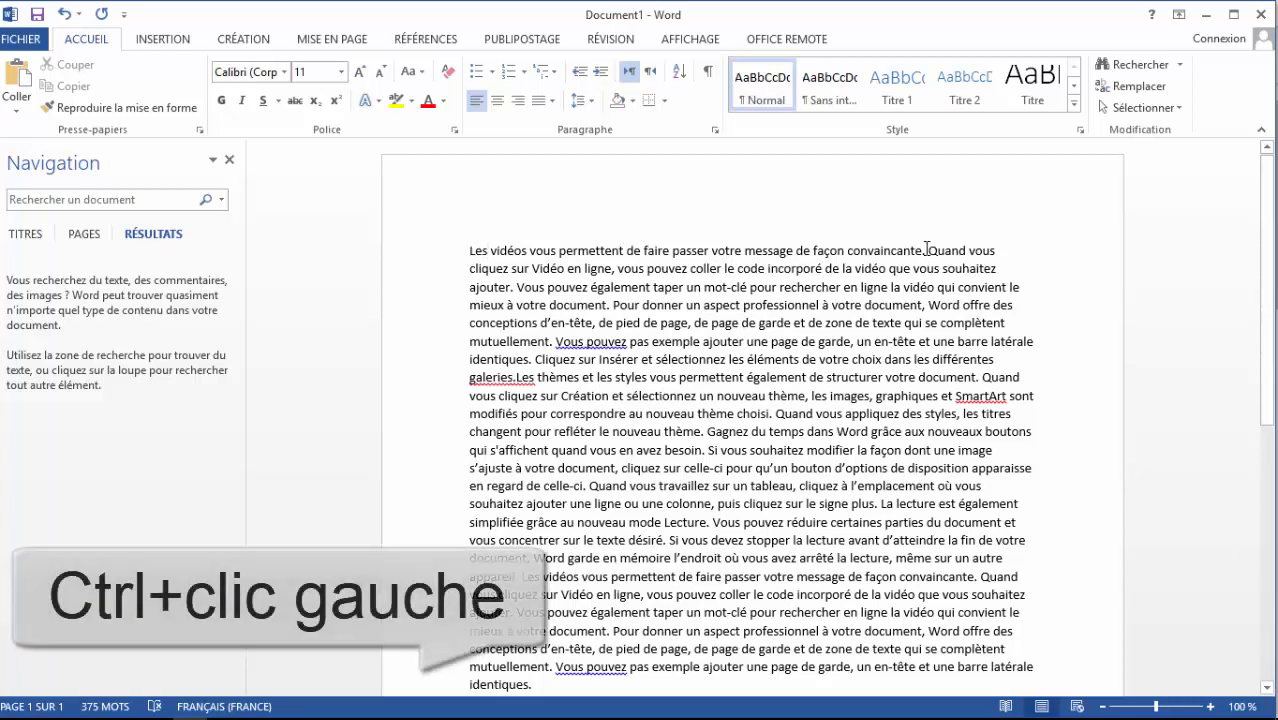
left_click(505, 249, "ctrl")
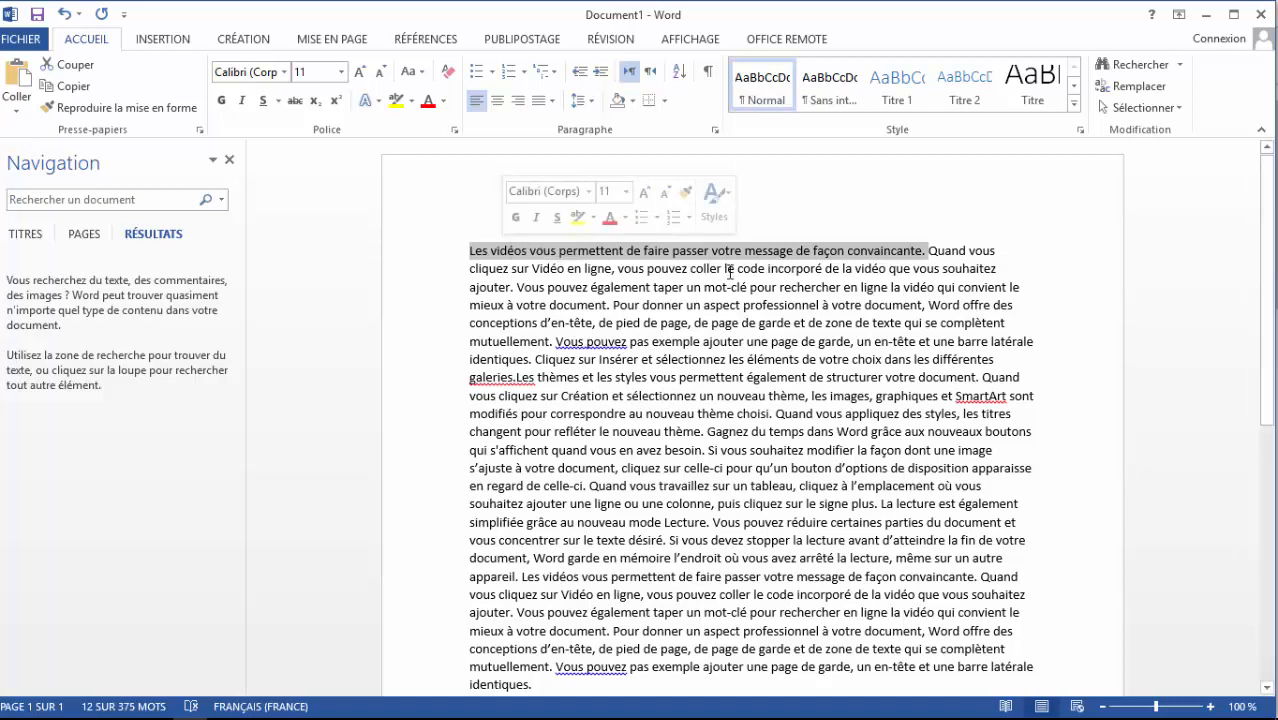
key("ctrl+g")
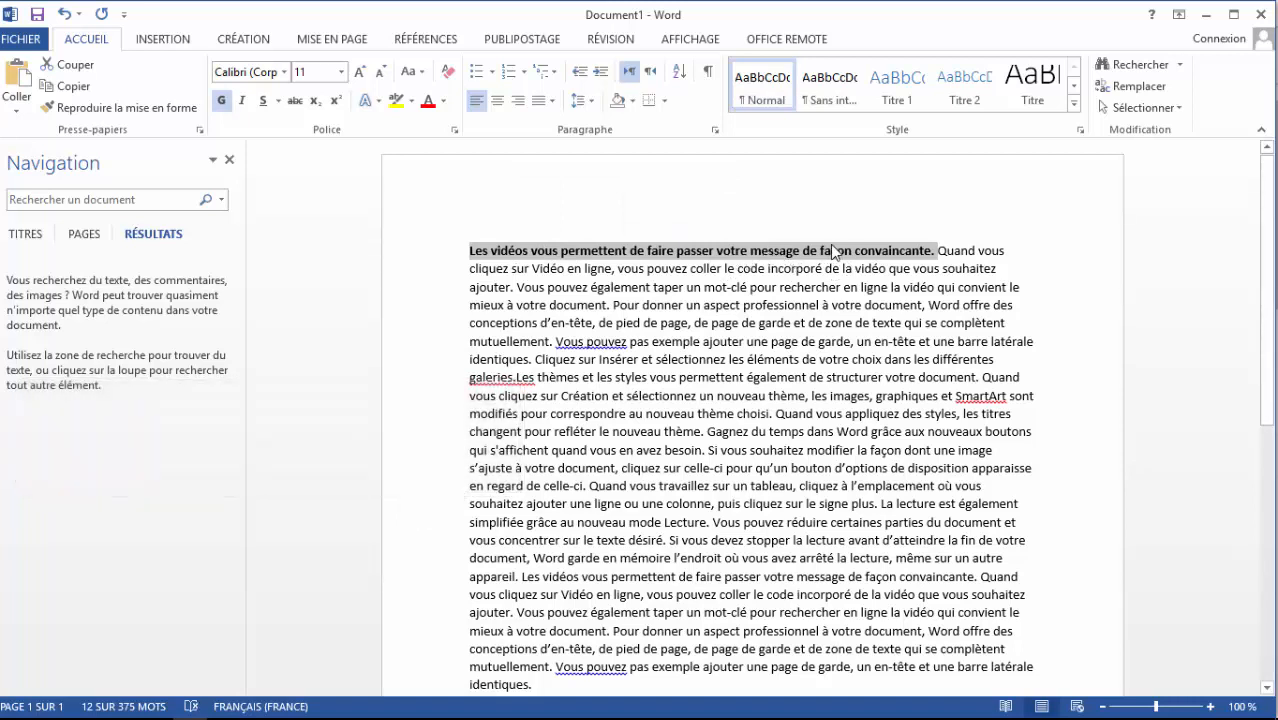
key("ctrl+i")
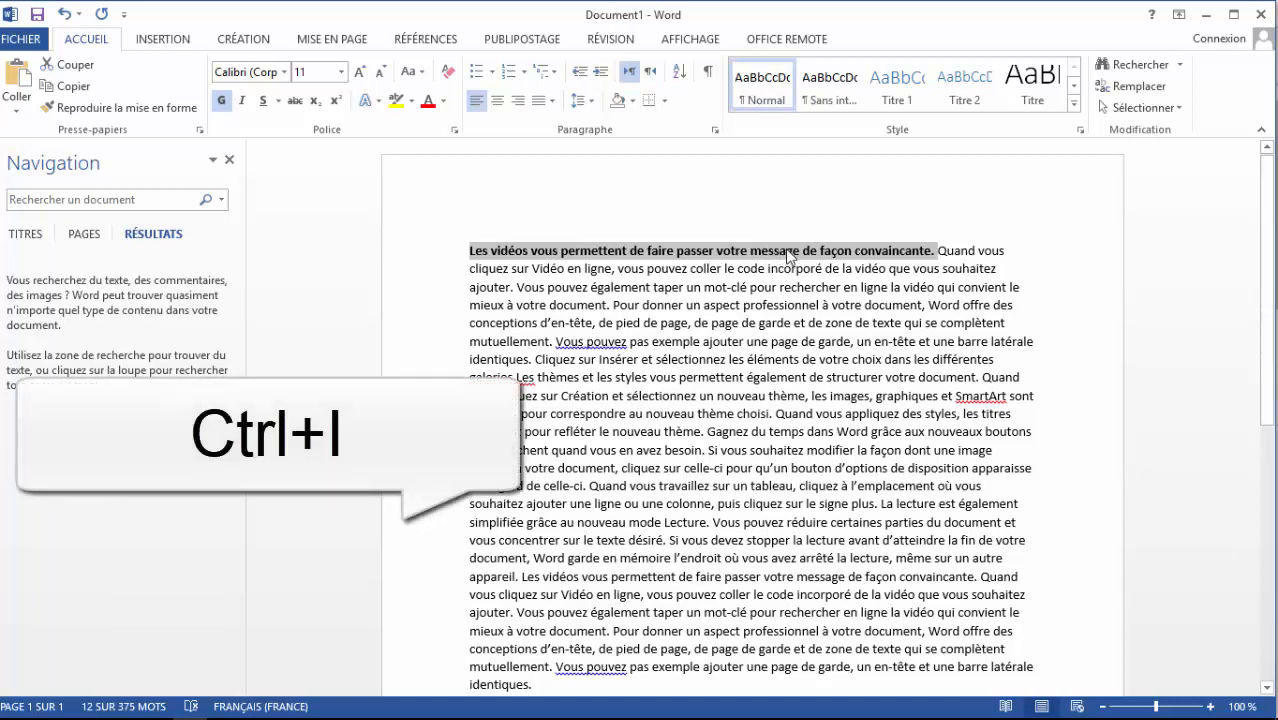
key("ctrl+i")
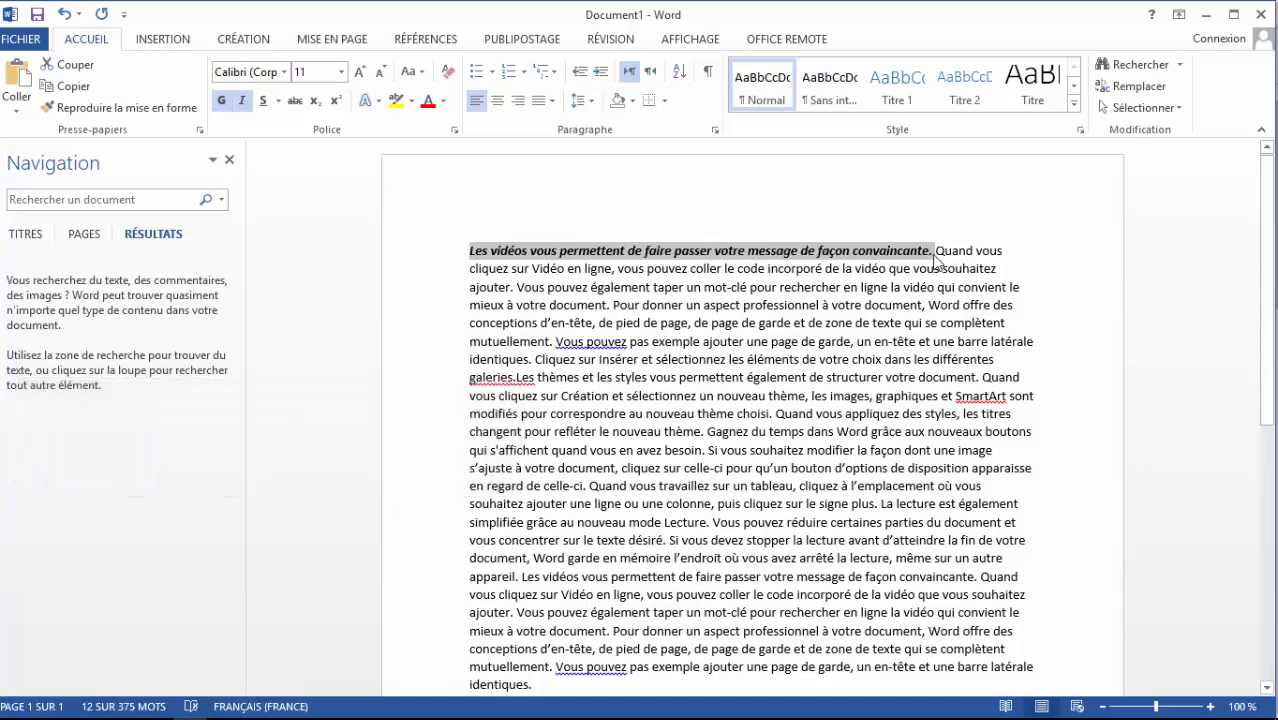
key("ctrl+u")
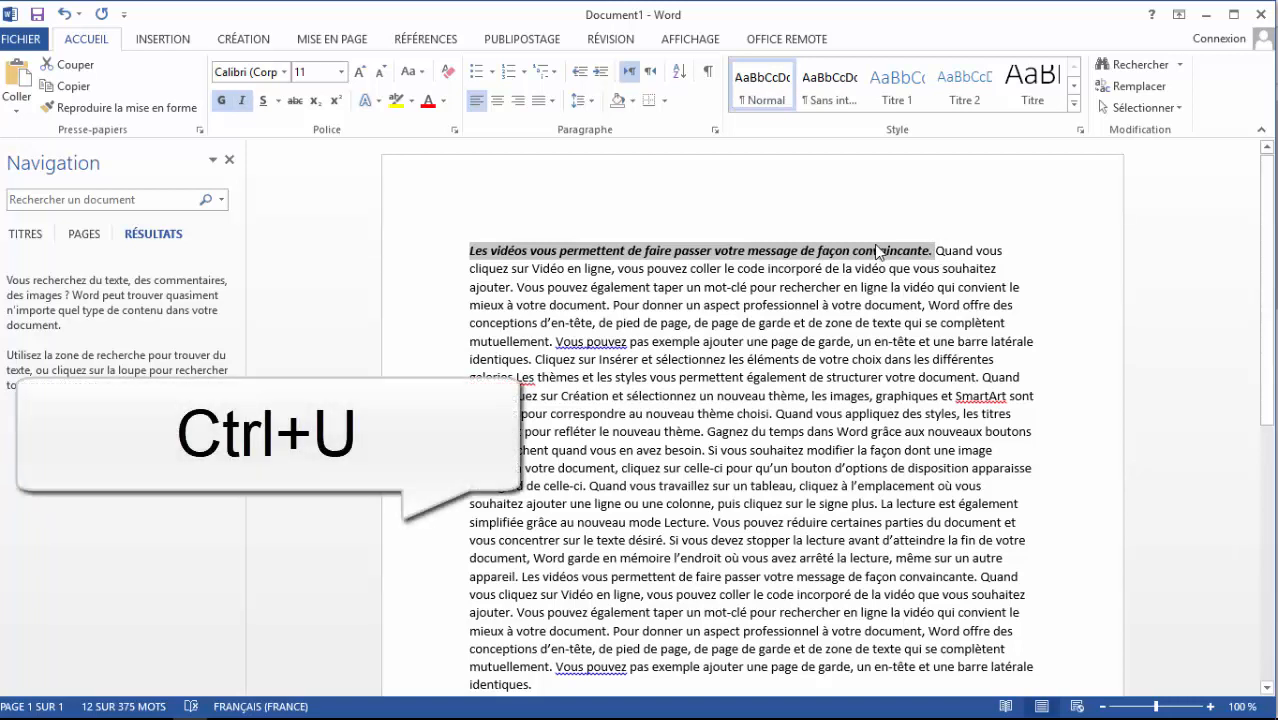
left_click(944, 268)
Step: Copy the entire document text and paste it into a new blank document
scroll(277, 394, "down", 9)
scroll(479, 360, "up", 9)
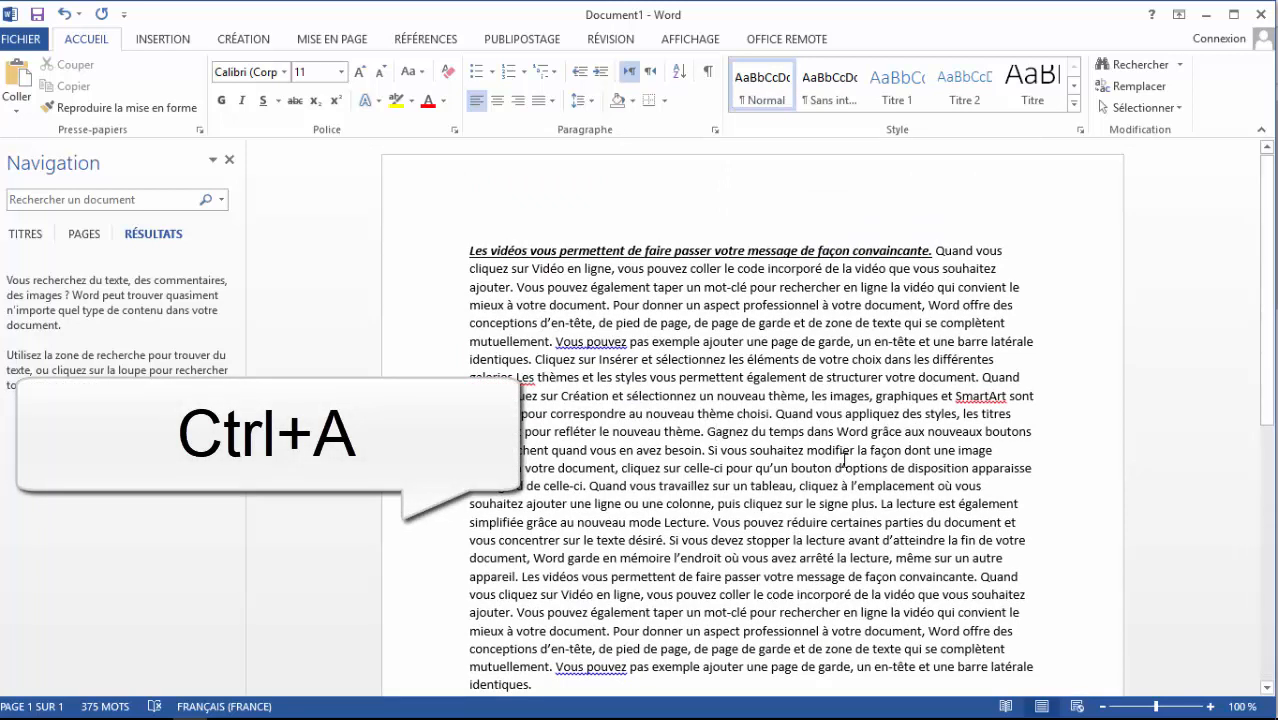
key("ctrl+a")
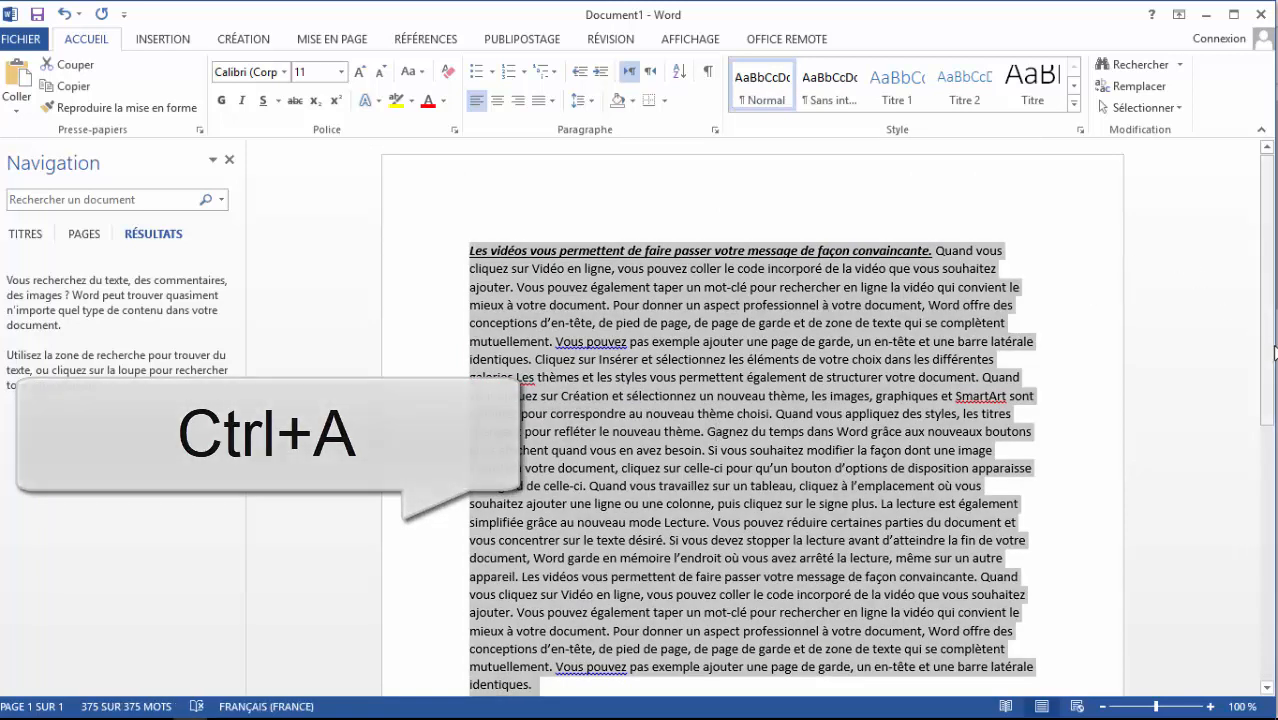
scroll(793, 446, "down", 2)
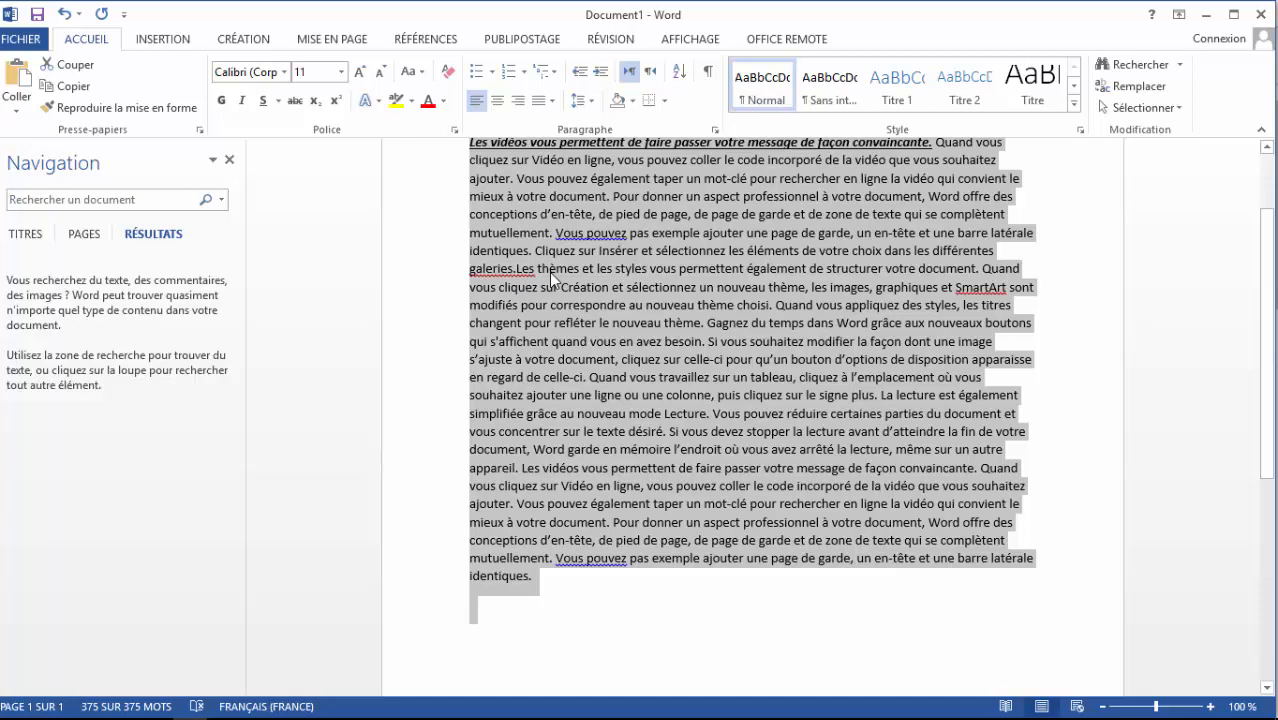
key("ctrl+c")
left_click(637, 588)
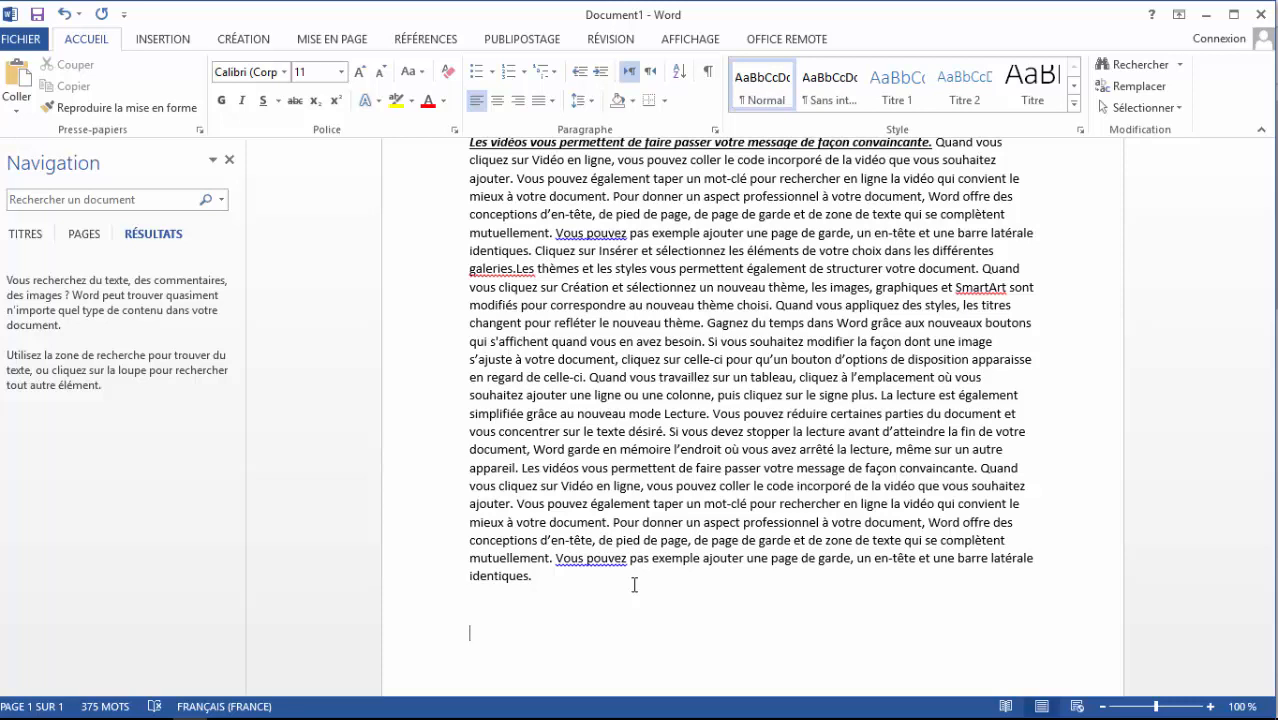
key("ctrl+n")
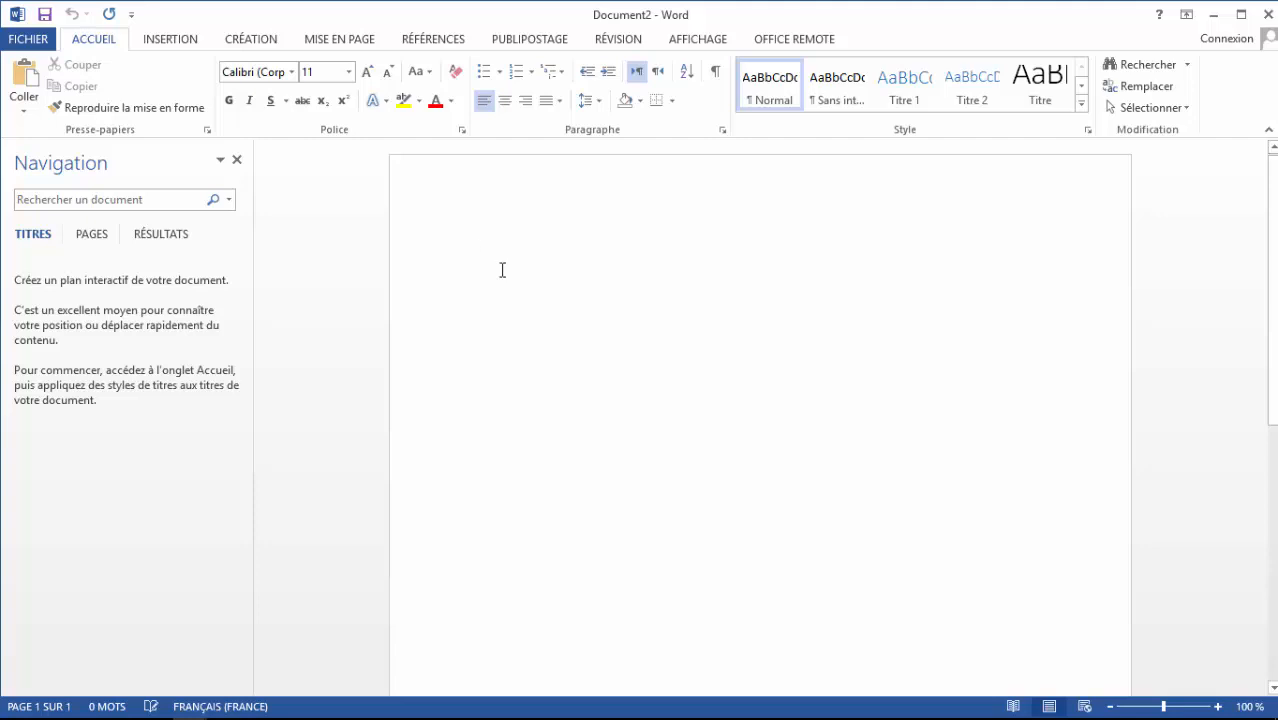
key("ctrl+v")
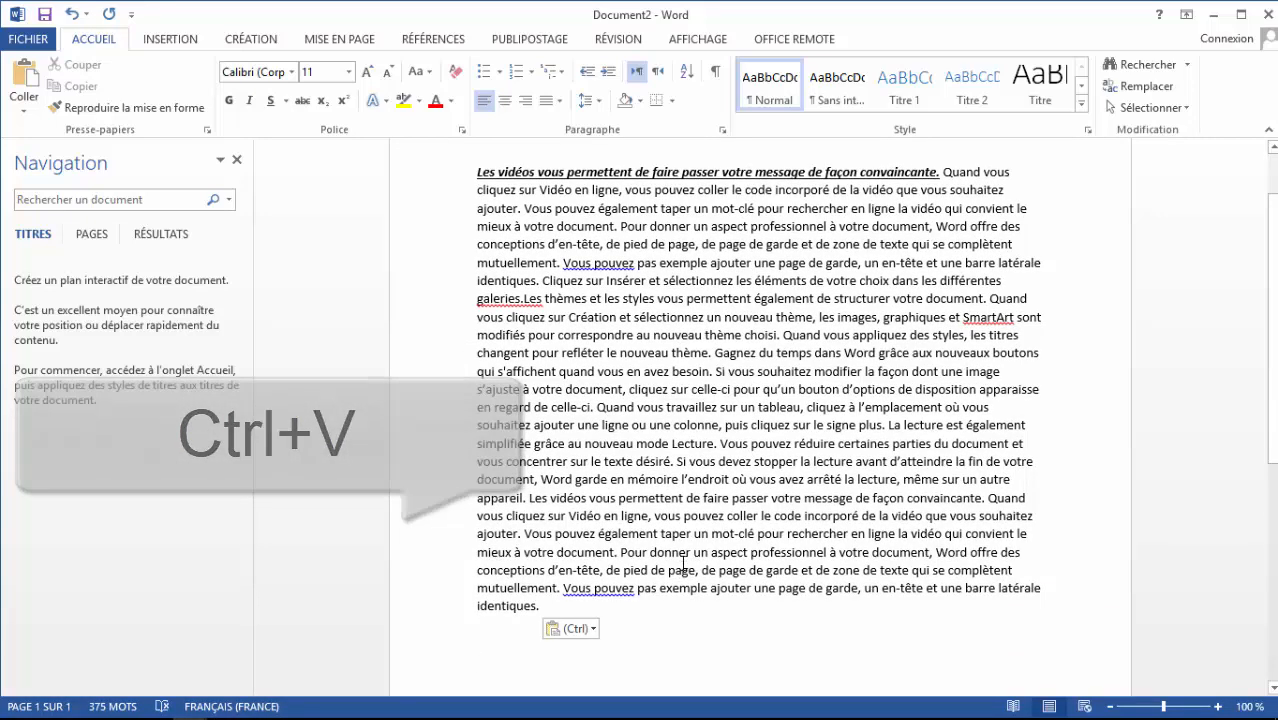
Step: Cut the bold, underlined first sentence and paste it as a separate paragraph below the rest of the text
left_click(489, 168)
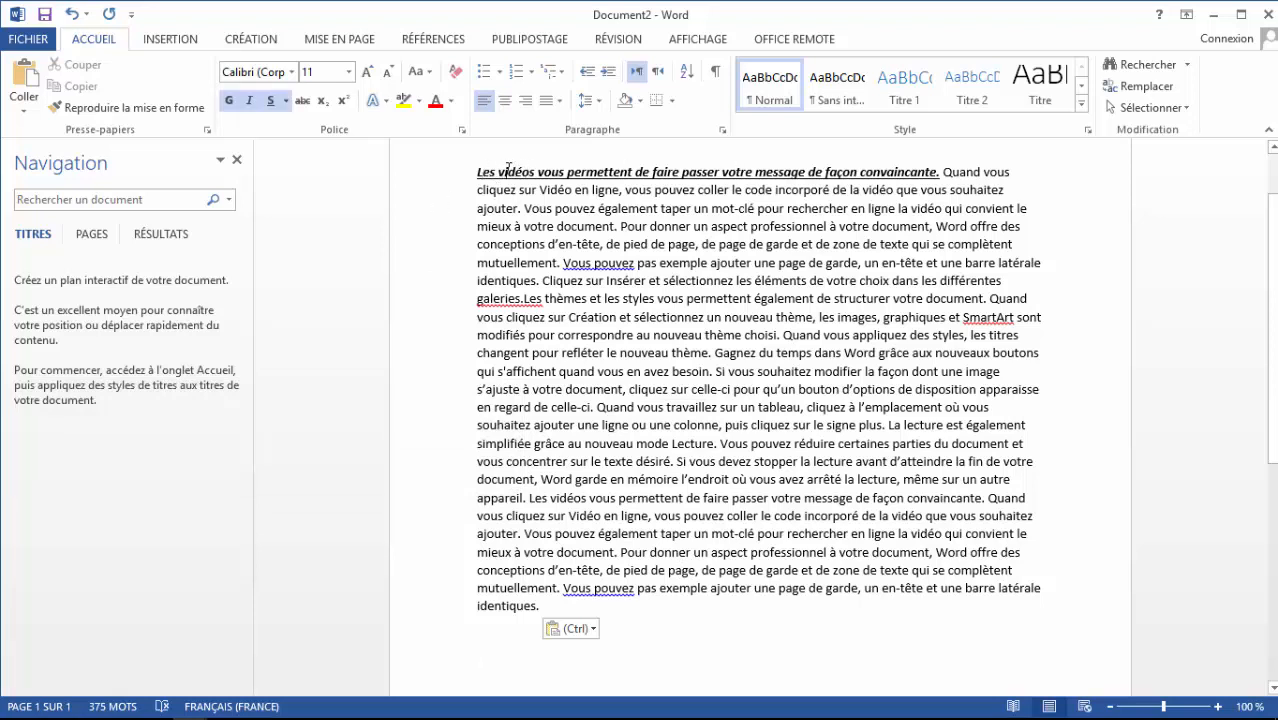
left_click(508, 169, "ctrl")
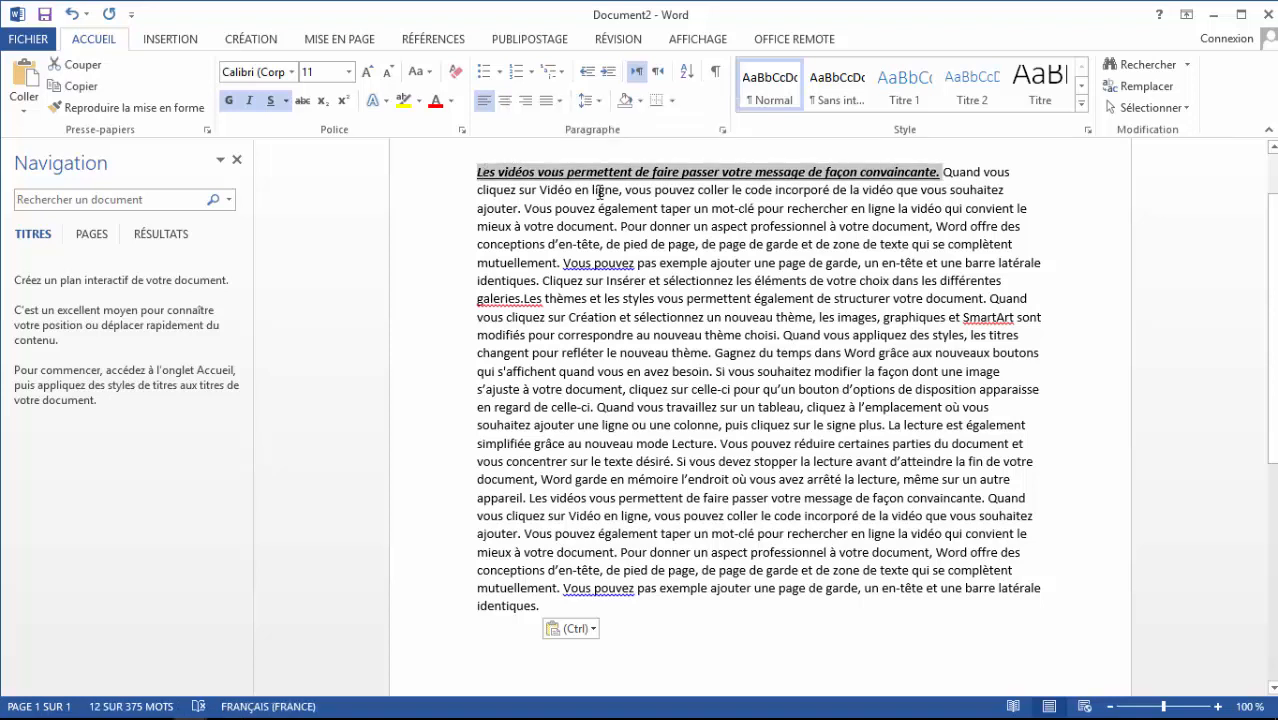
key("ctrl+x")
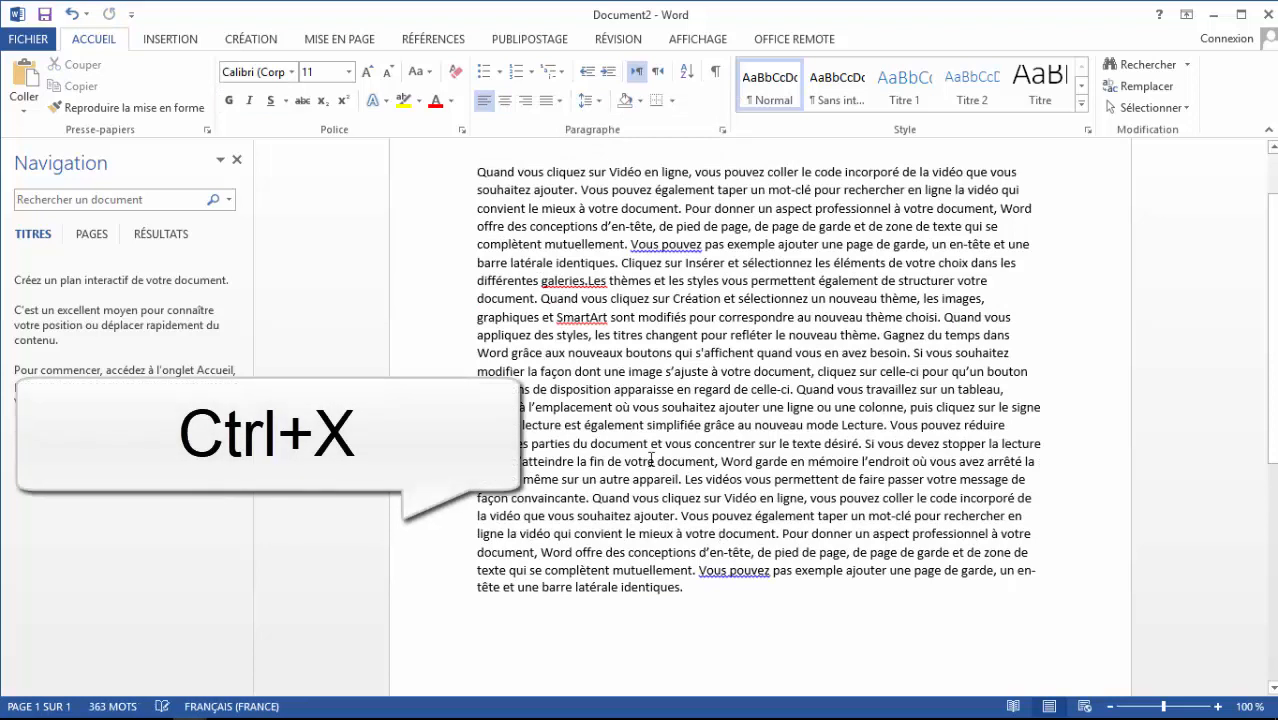
left_click(711, 594)
key("Return")
key("Return")
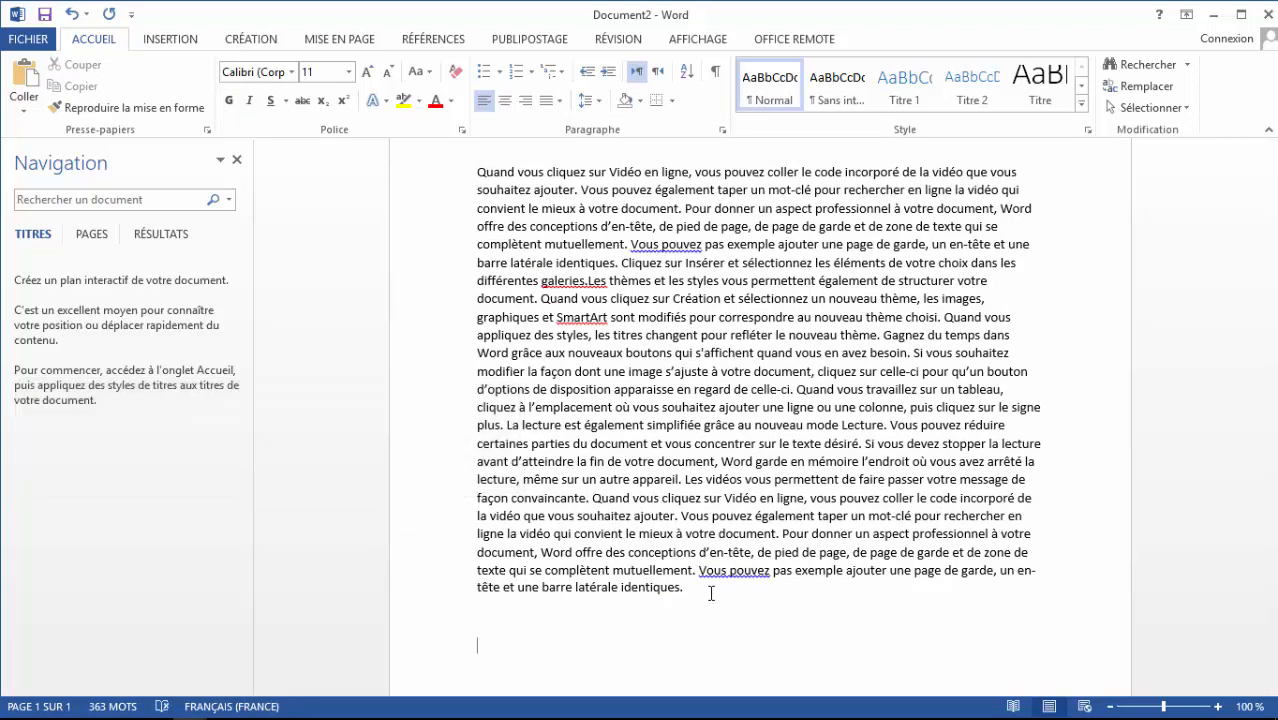
key("ctrl+v")
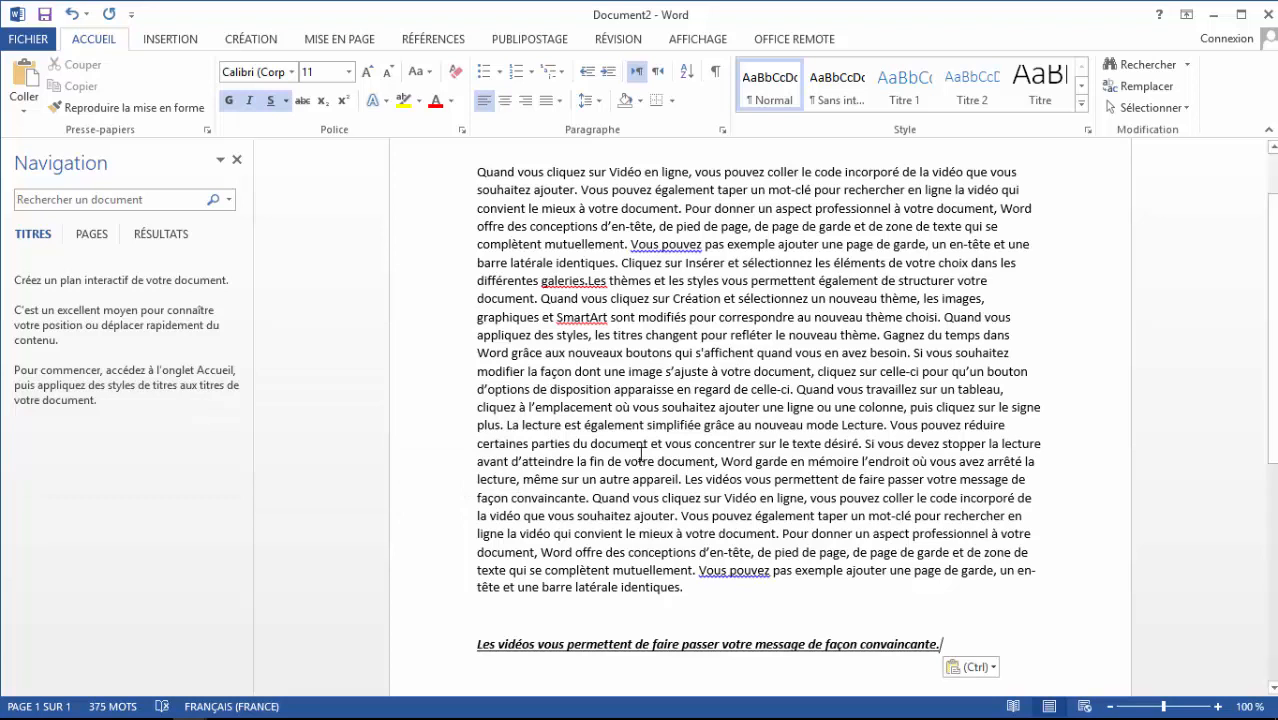
Step: Replace every occurrence of "les" with "des" throughout the document
scroll(590, 381, "up", 2)
left_click(539, 322)
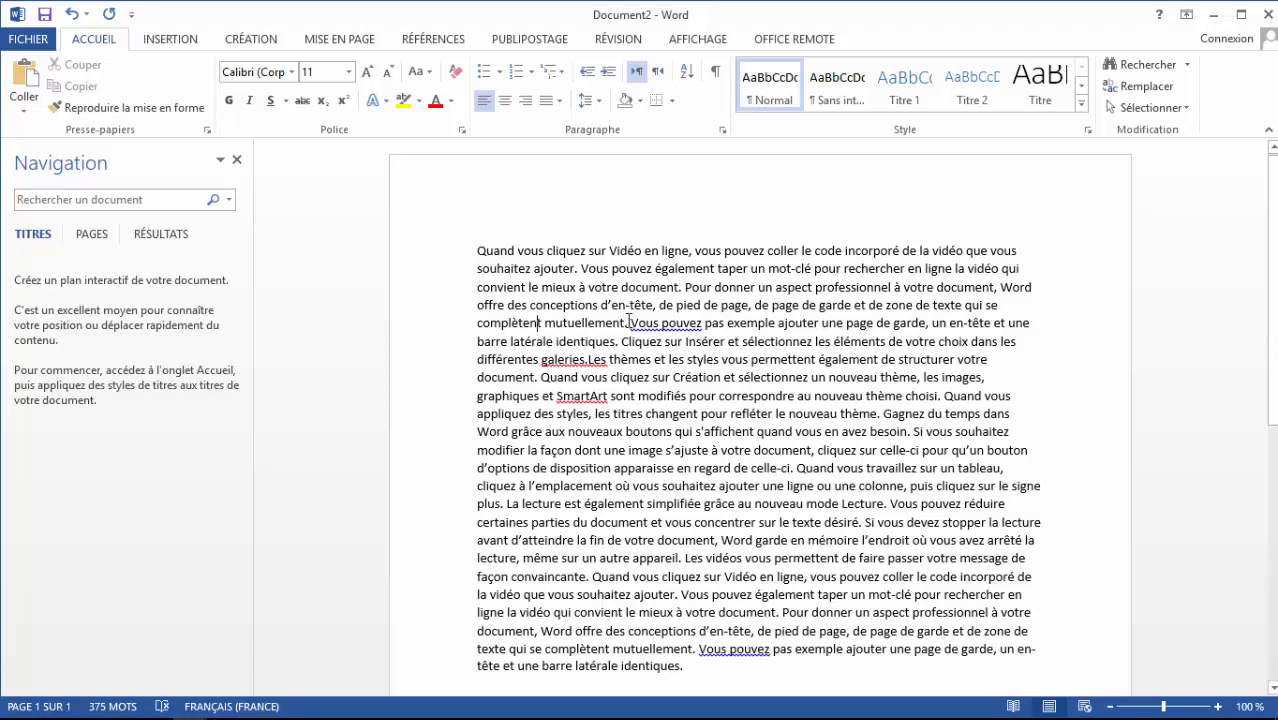
key("ctrl+h")
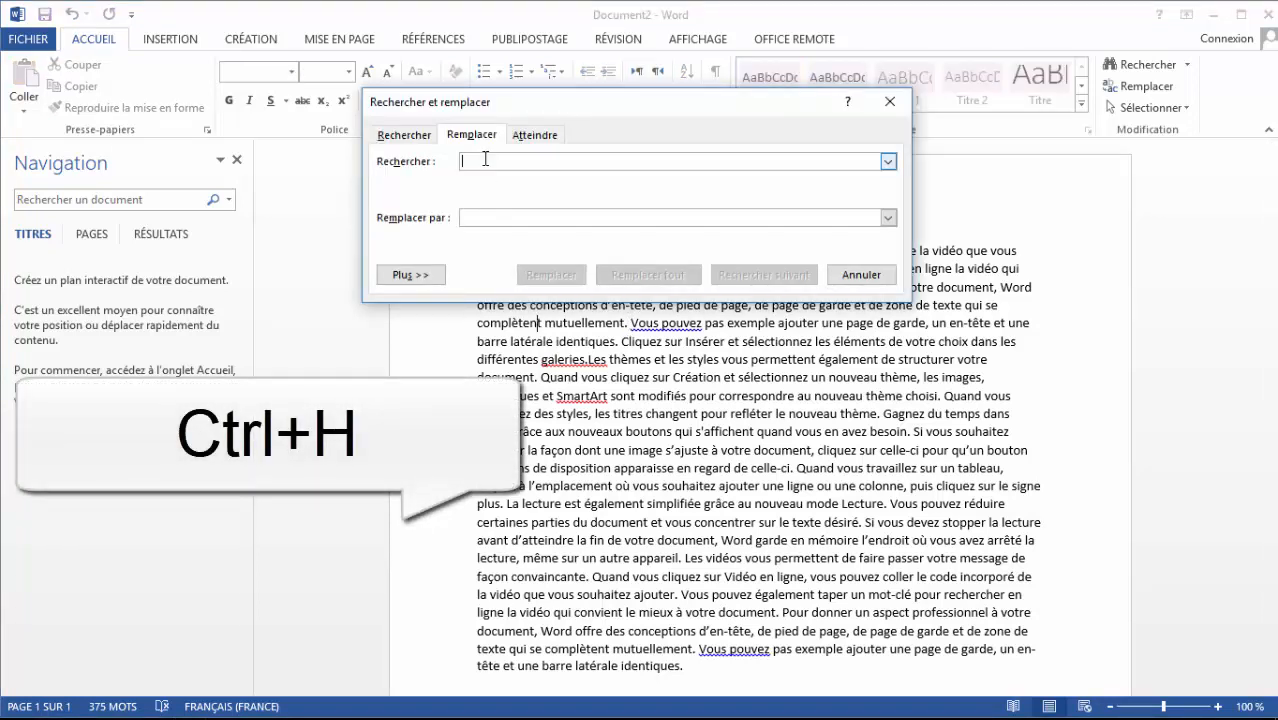
type("les")
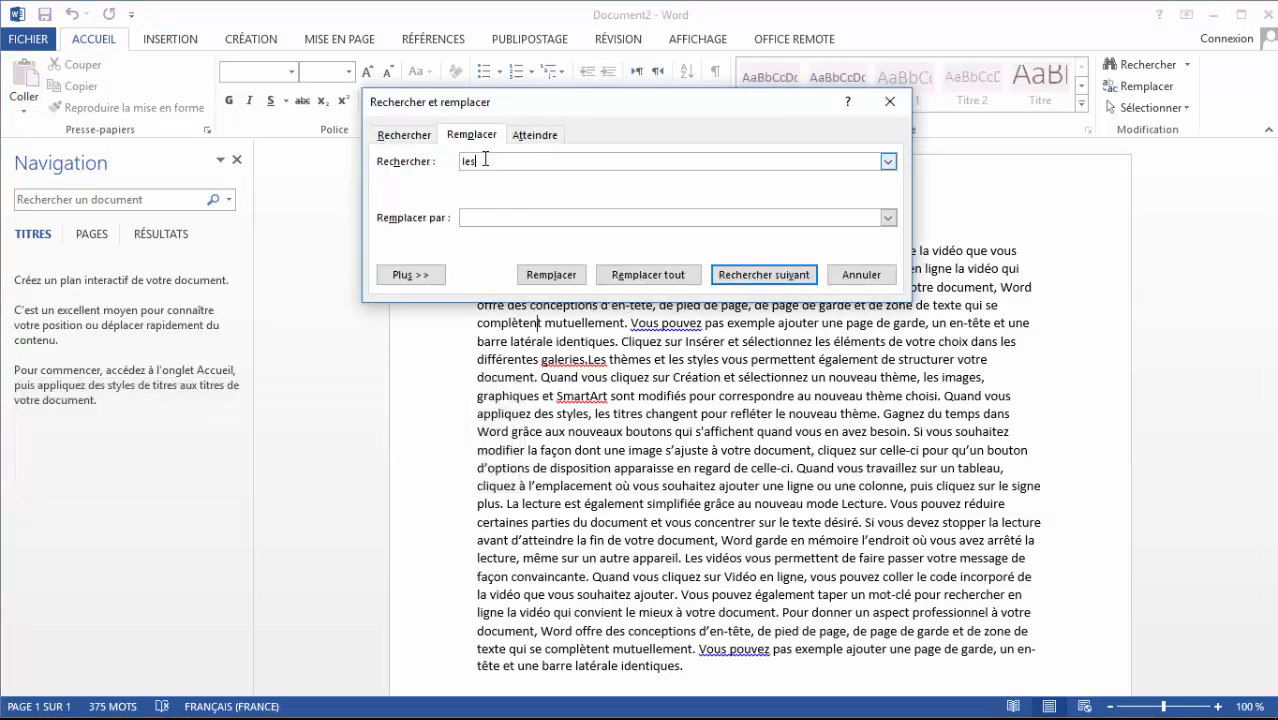
left_click(587, 218)
left_click(753, 280)
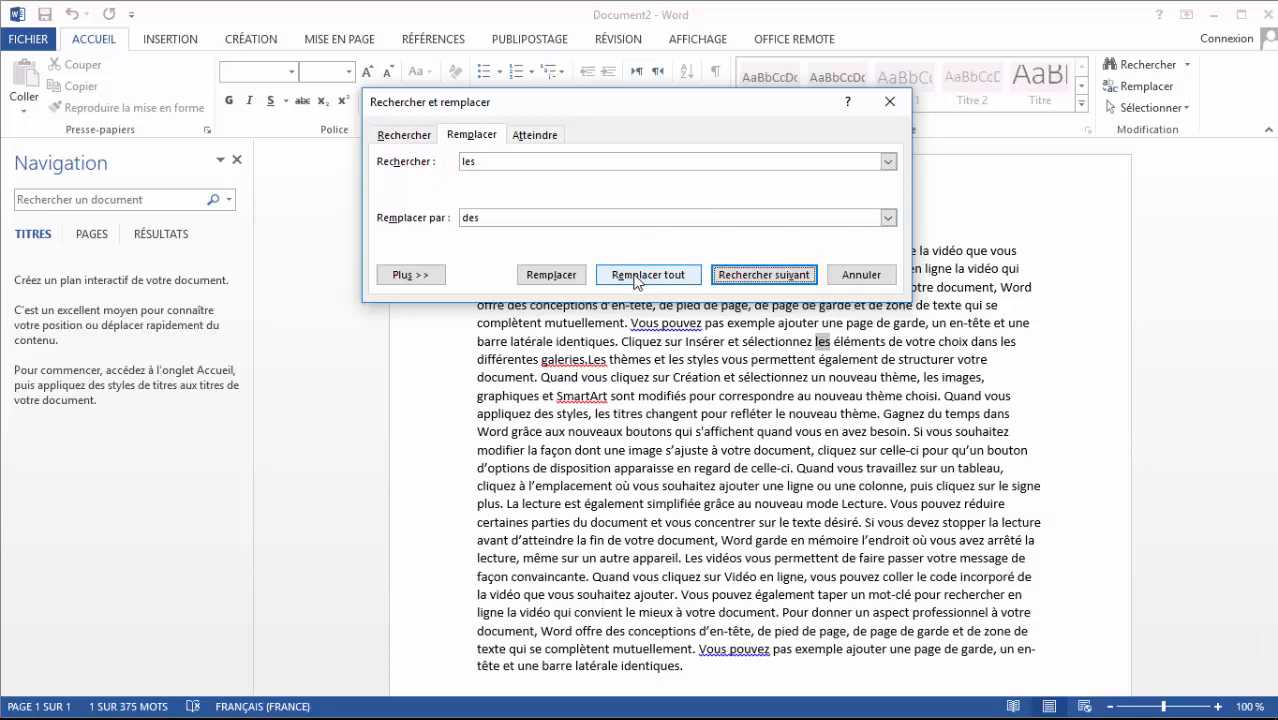
left_click(632, 281)
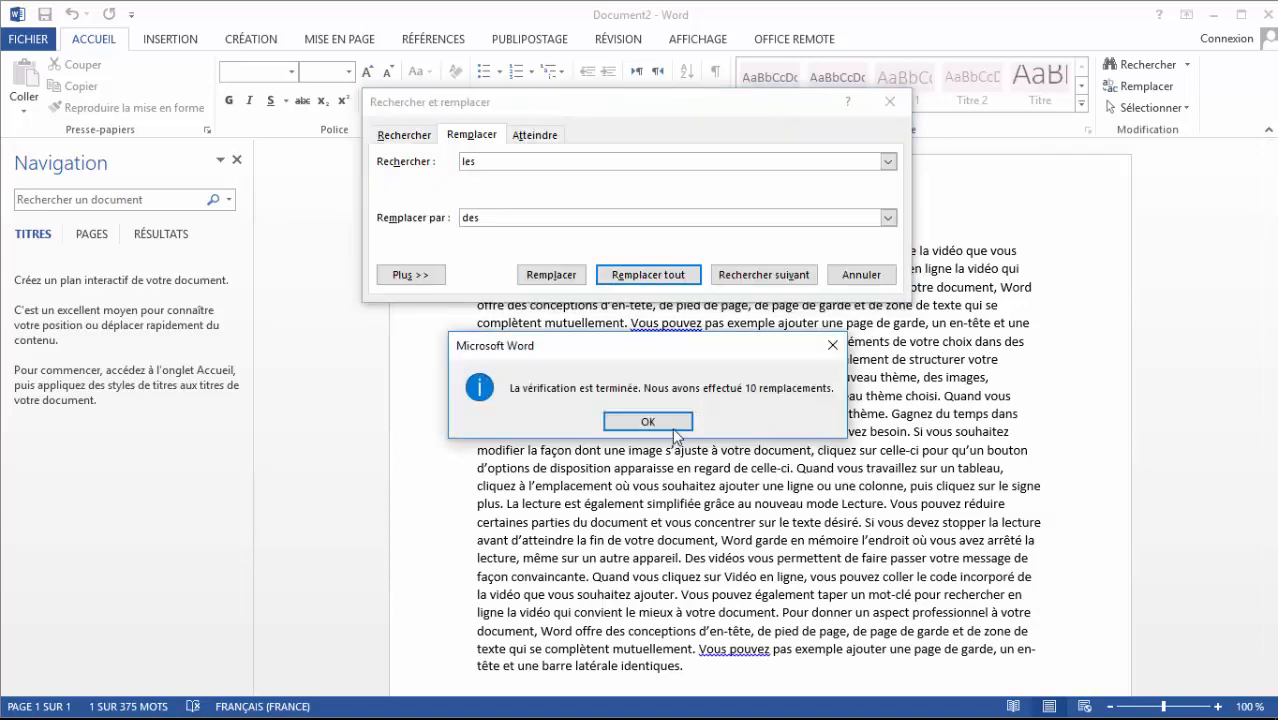
left_click(649, 422)
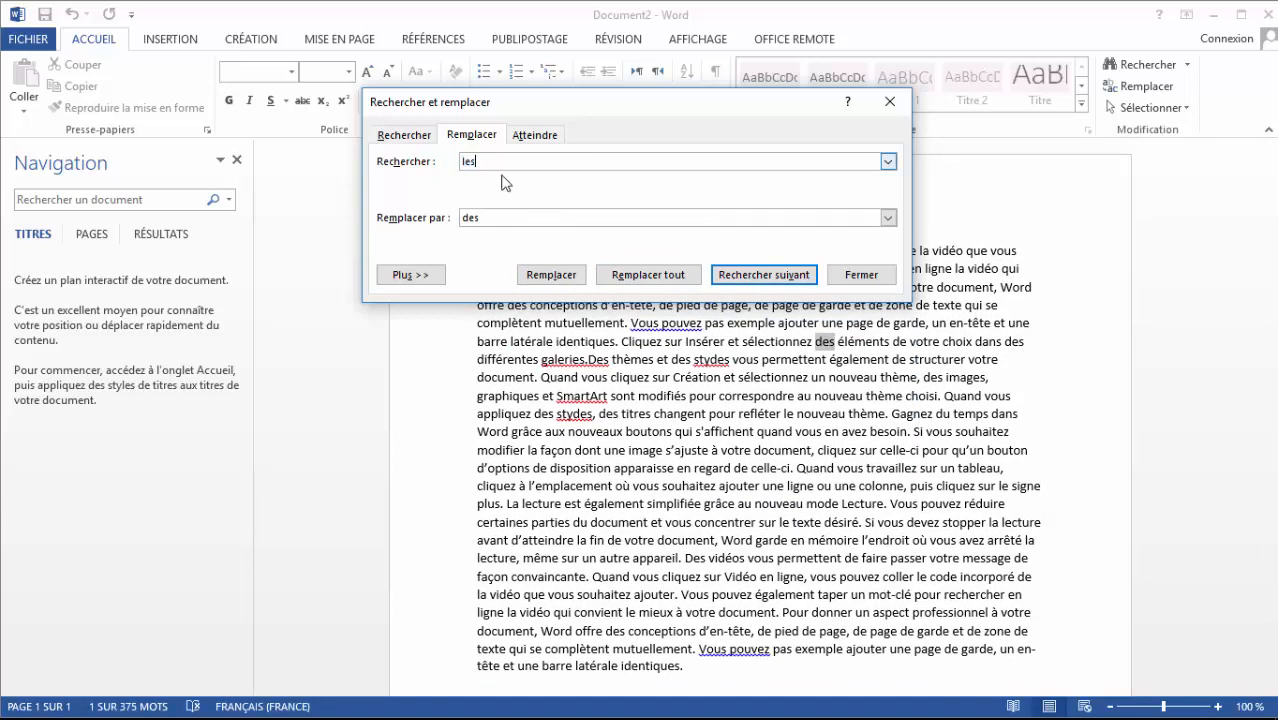
Step: Replace only the "des" before "différentes" with "les" and close the find and replace dialog
left_click_drag(502, 161, 385, 177)
type("des")
left_click_drag(485, 224, 393, 230)
left_click(744, 284)
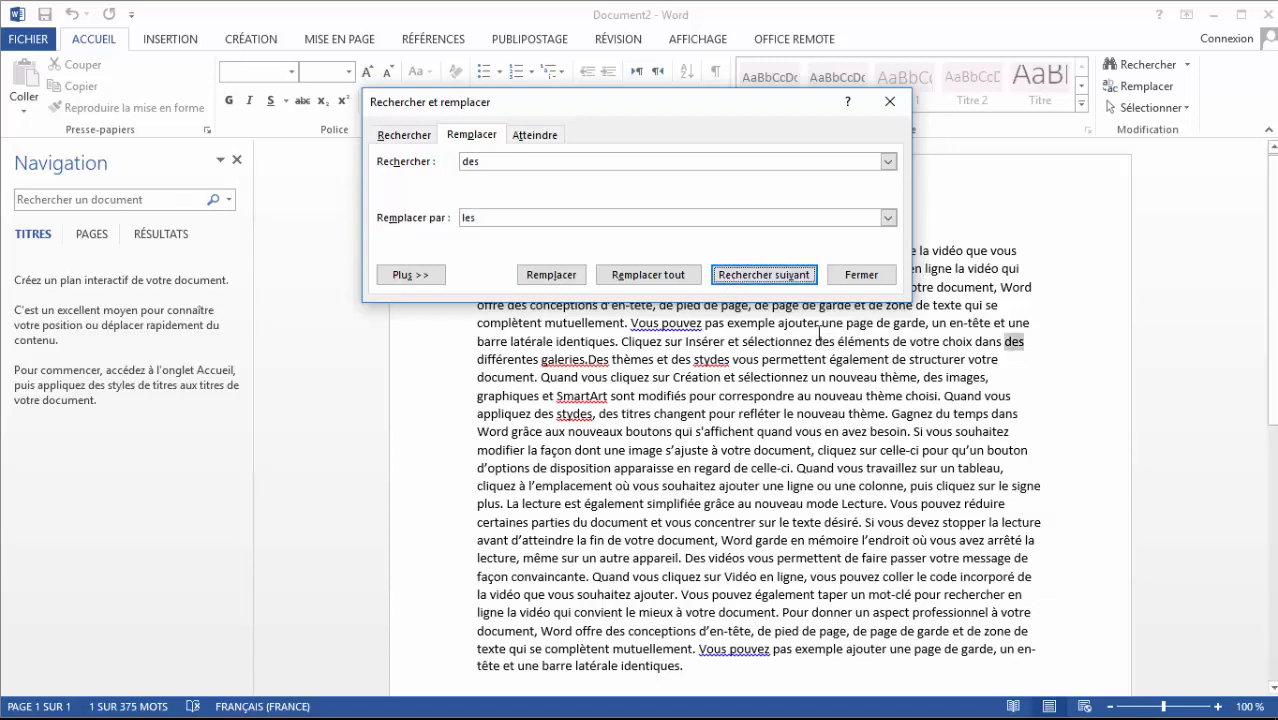
left_click(550, 279)
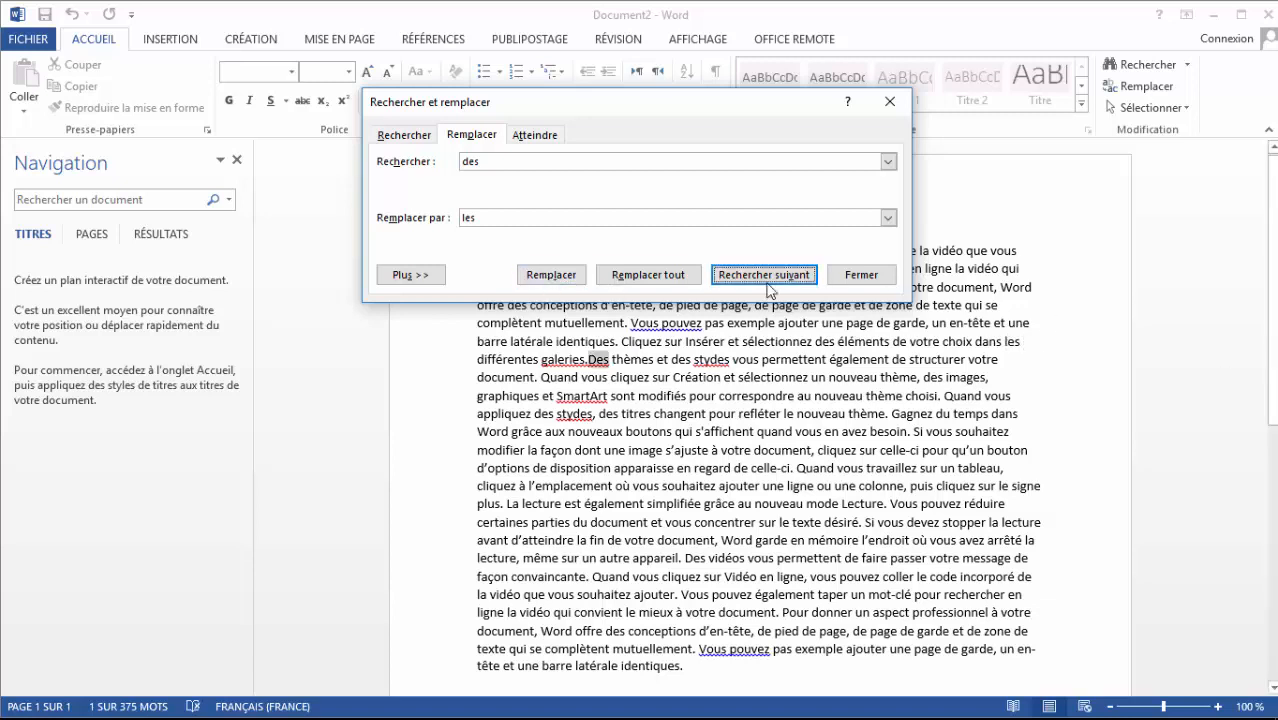
left_click(861, 275)
Step: Try to close the document window, cancelling at the save prompt
left_click(778, 466)
scroll(920, 327, "down", 10)
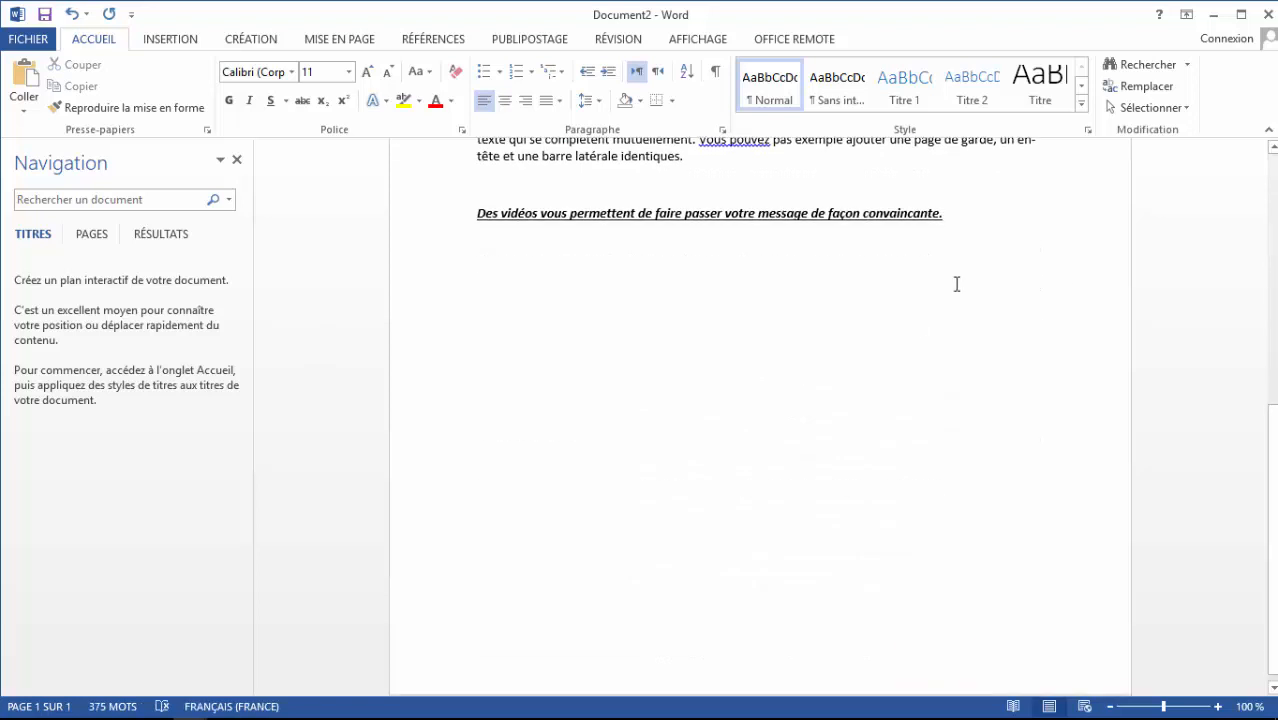
left_click(974, 217)
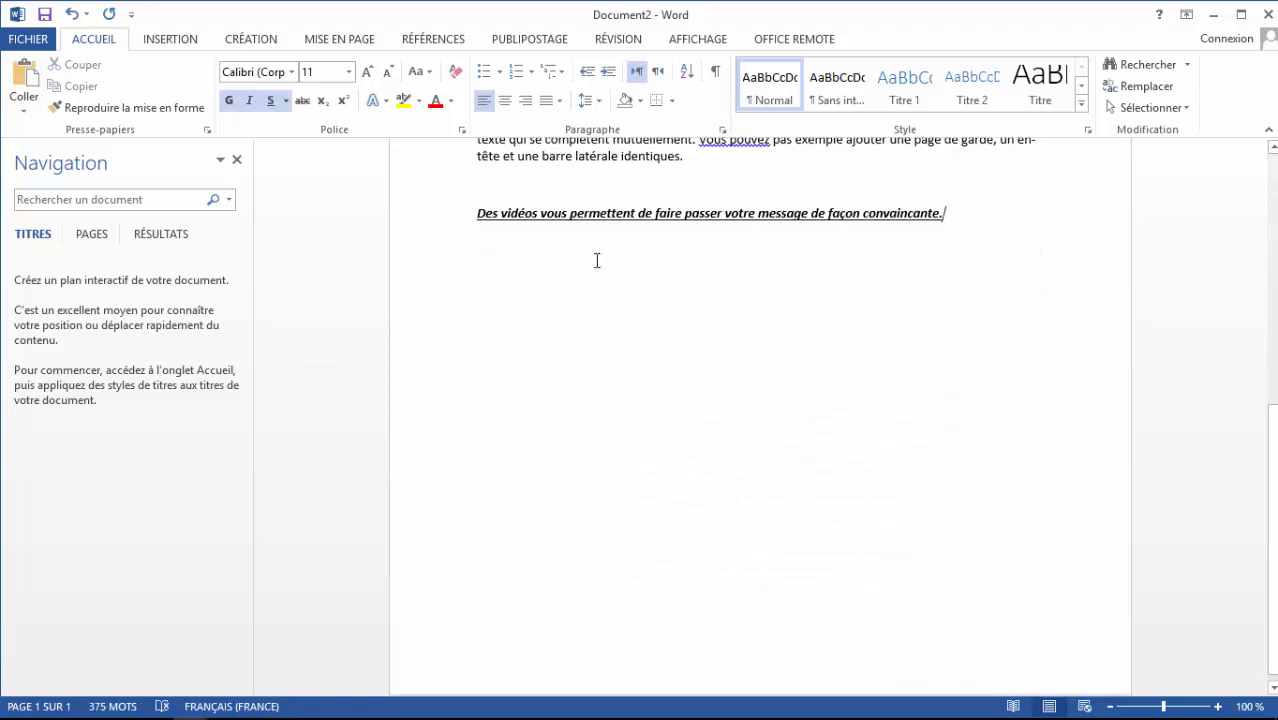
left_click(507, 190)
key("alt+F4")
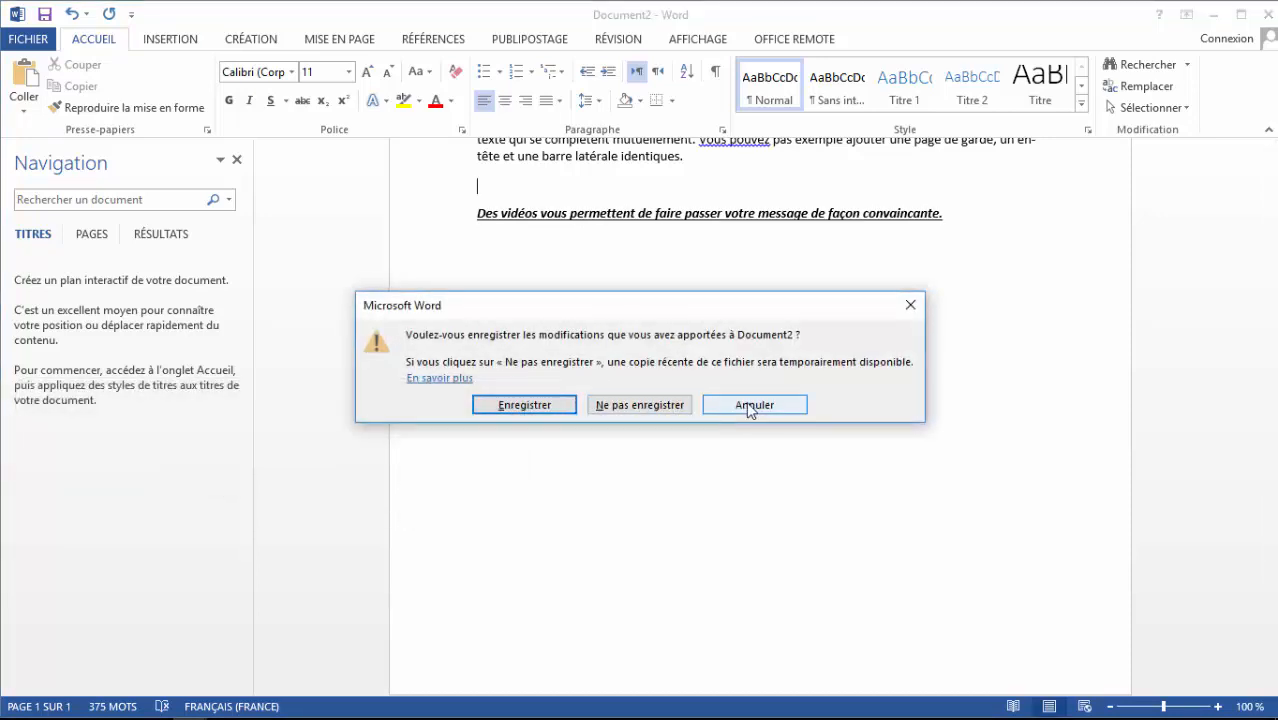
left_click(790, 410)
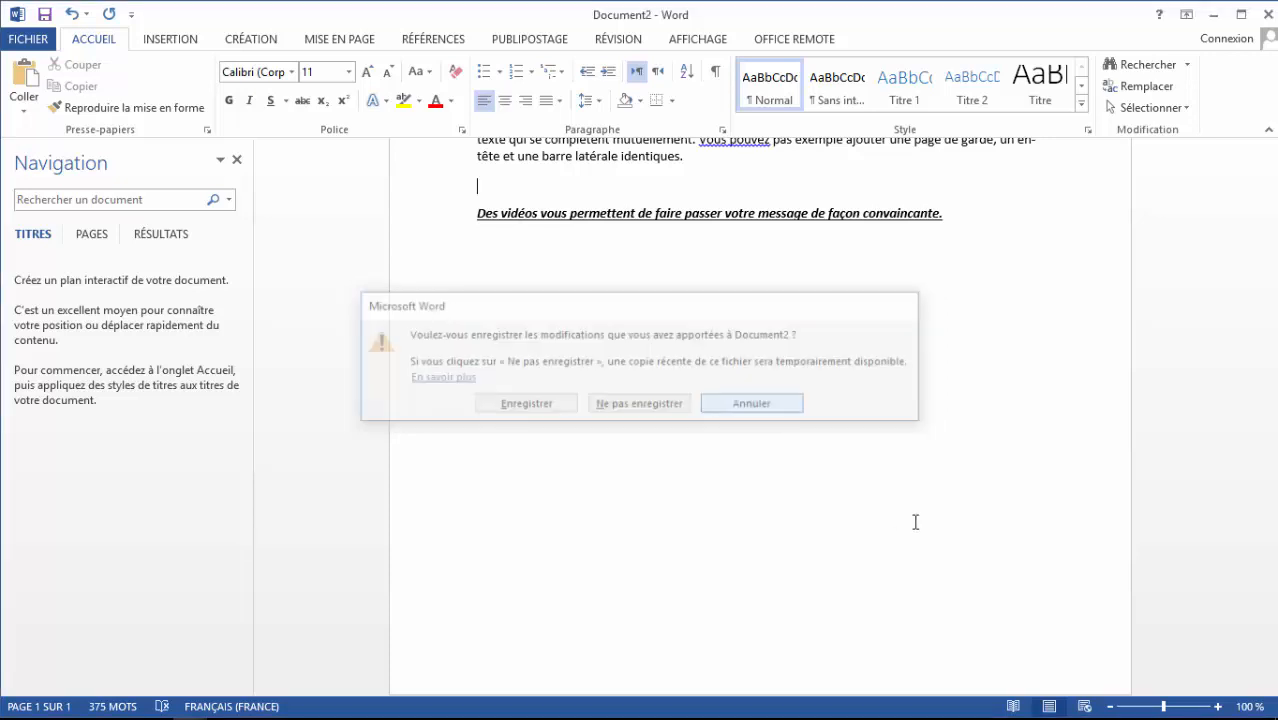
Step: Start saving the document to bring up the Save As page and return to the text without saving
scroll(546, 318, "up", 2)
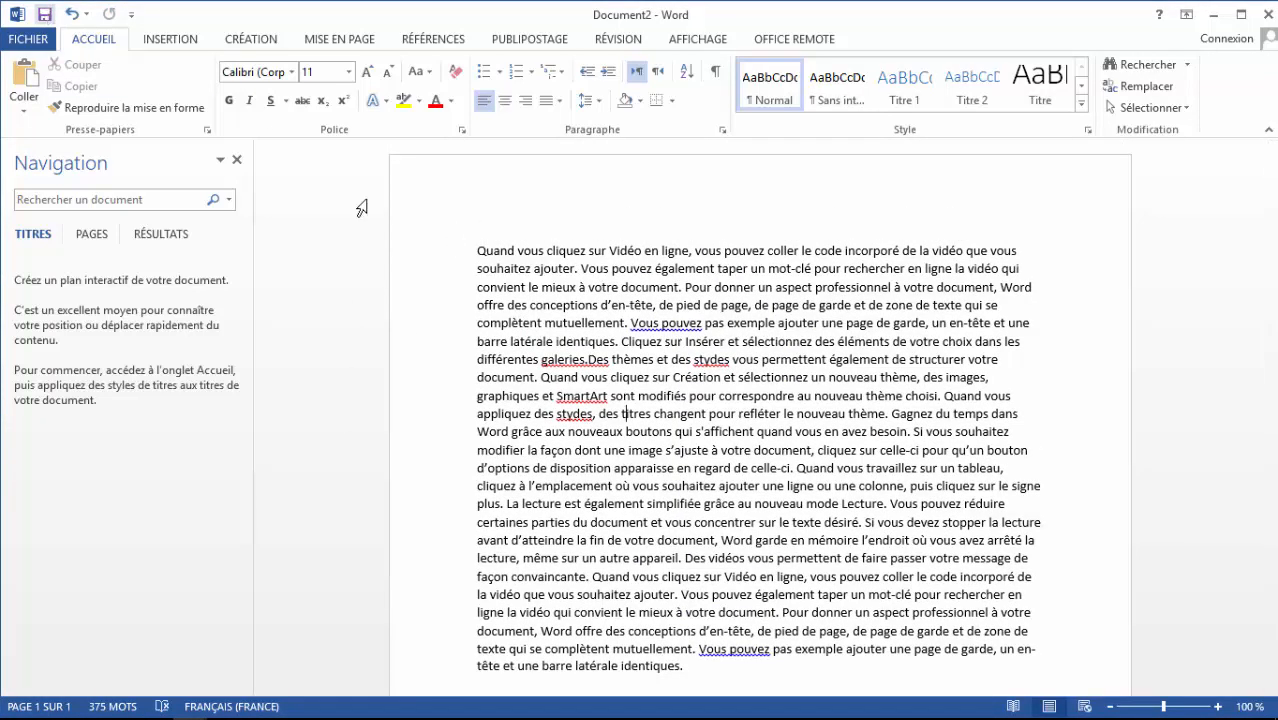
key("ctrl+s")
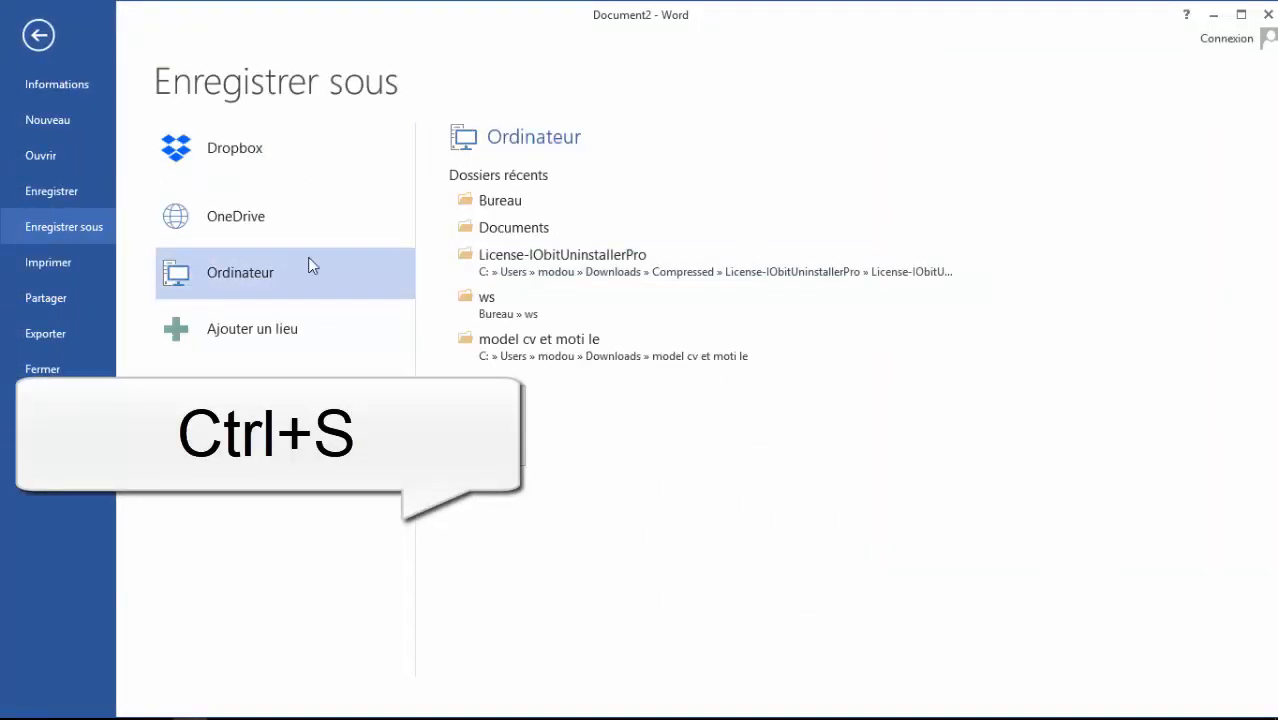
left_click(38, 35)
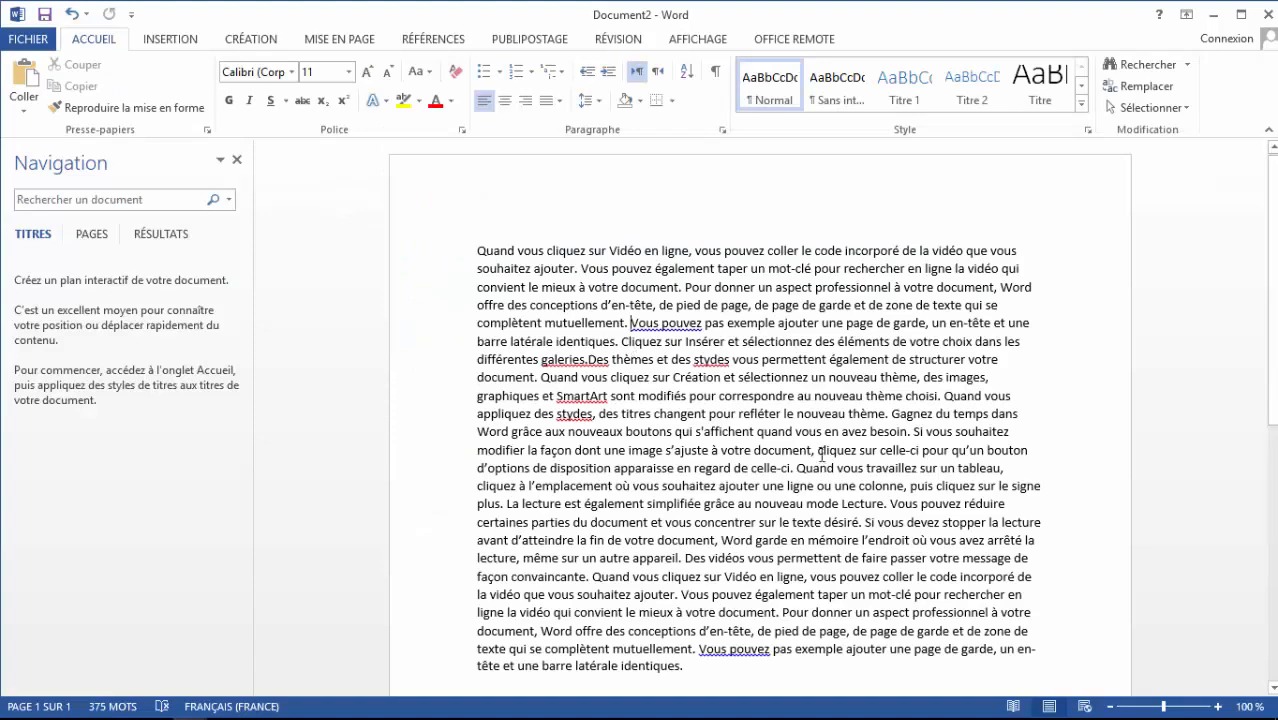
Step: Delete the empty paragraph above the bold, underlined sentence at the end of the document
scroll(812, 465, "down", 8)
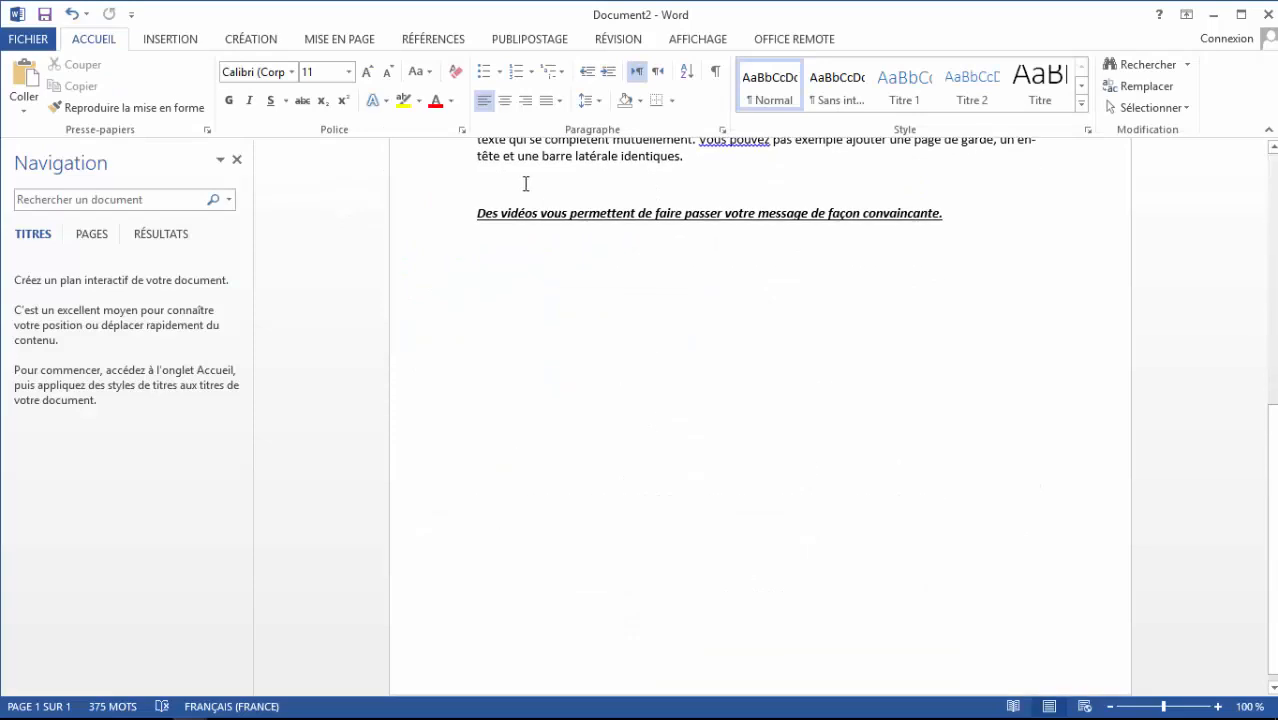
key("BackSpace")
scroll(713, 335, "up", 2)
scroll(716, 329, "up", 5)
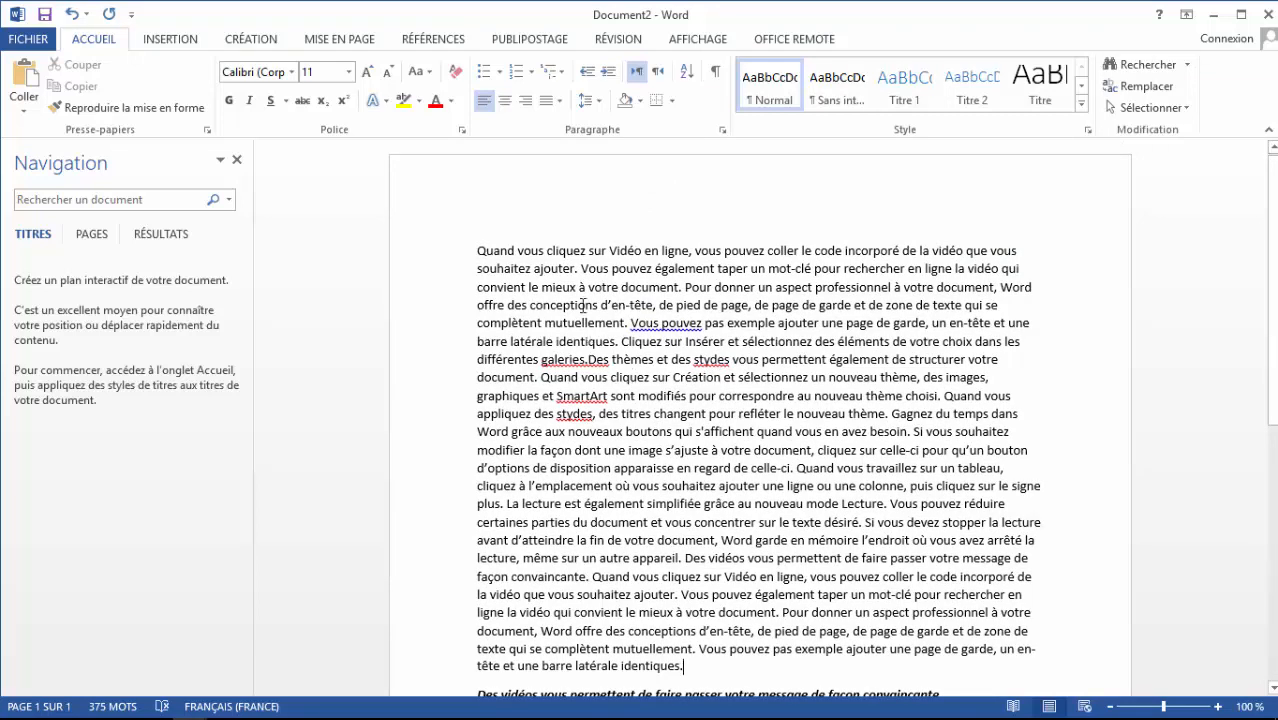
Step: Select the first sentence on its own, select the whole main paragraph instead, and clear the selection
left_click(561, 246, "ctrl")
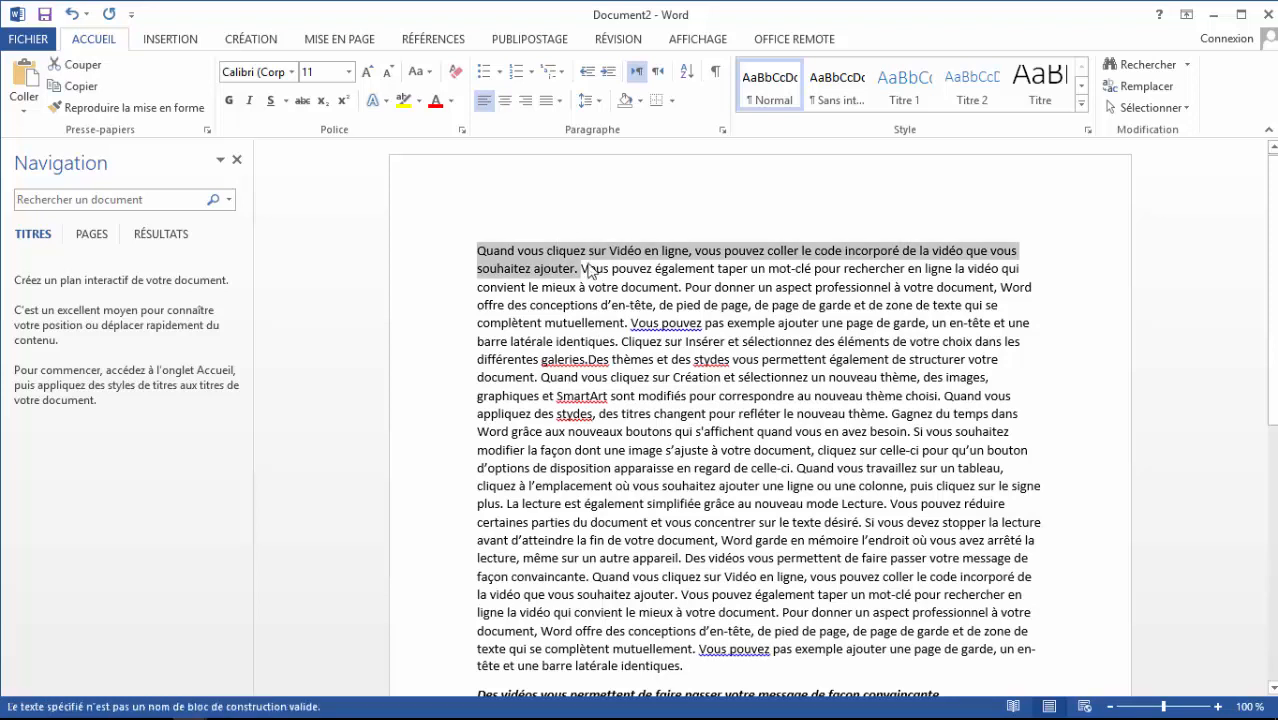
left_click(588, 287)
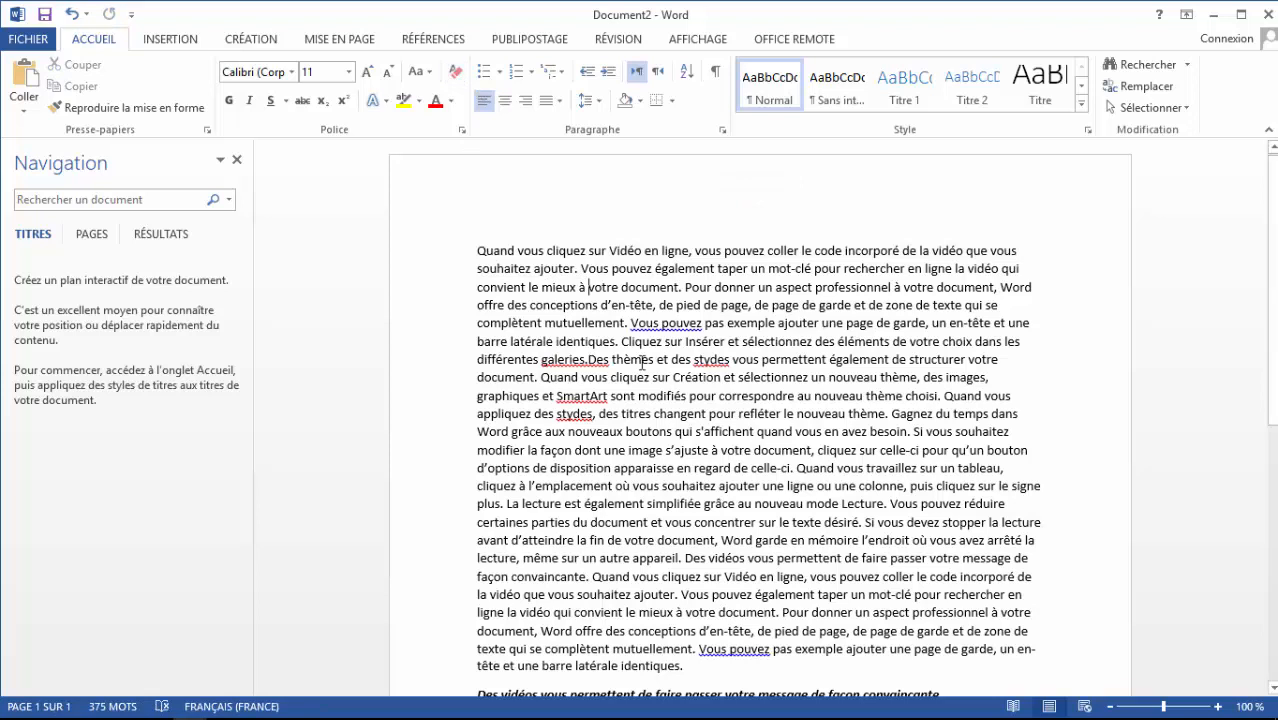
left_click_drag(641, 360, 694, 649)
left_click_drag(477, 250, 850, 648)
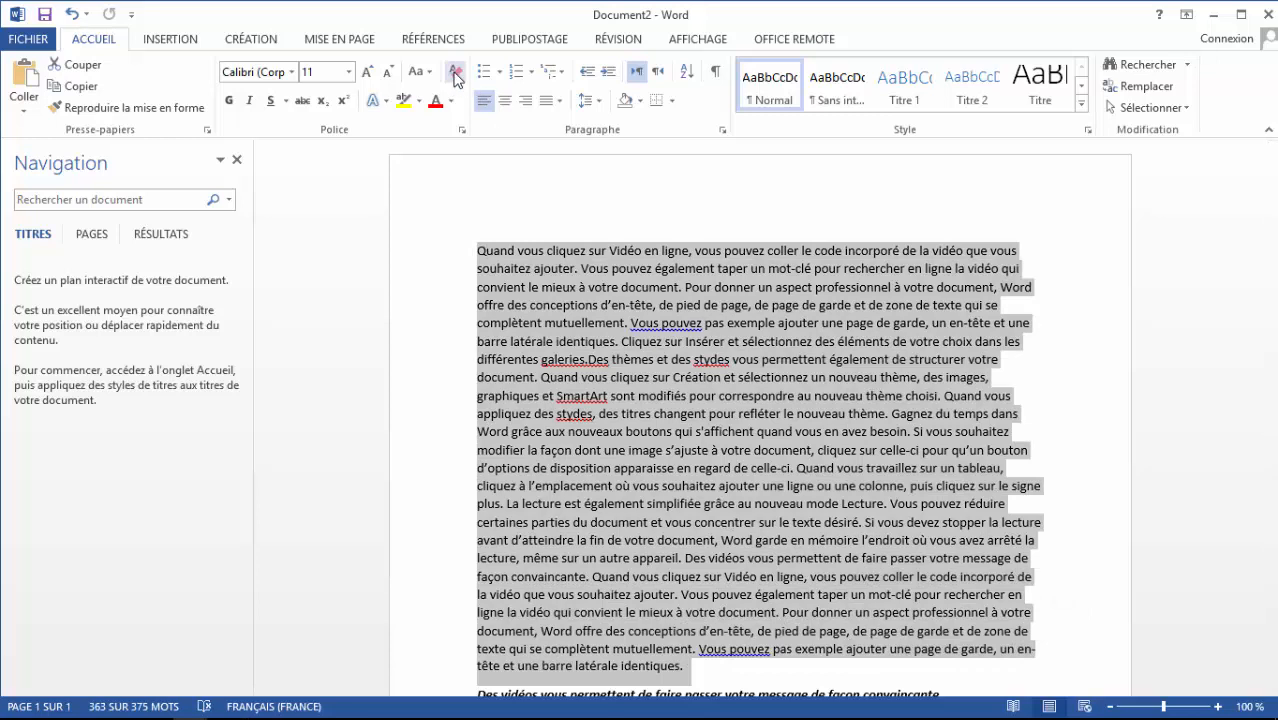
left_click(704, 433)
scroll(754, 543, "down", 5)
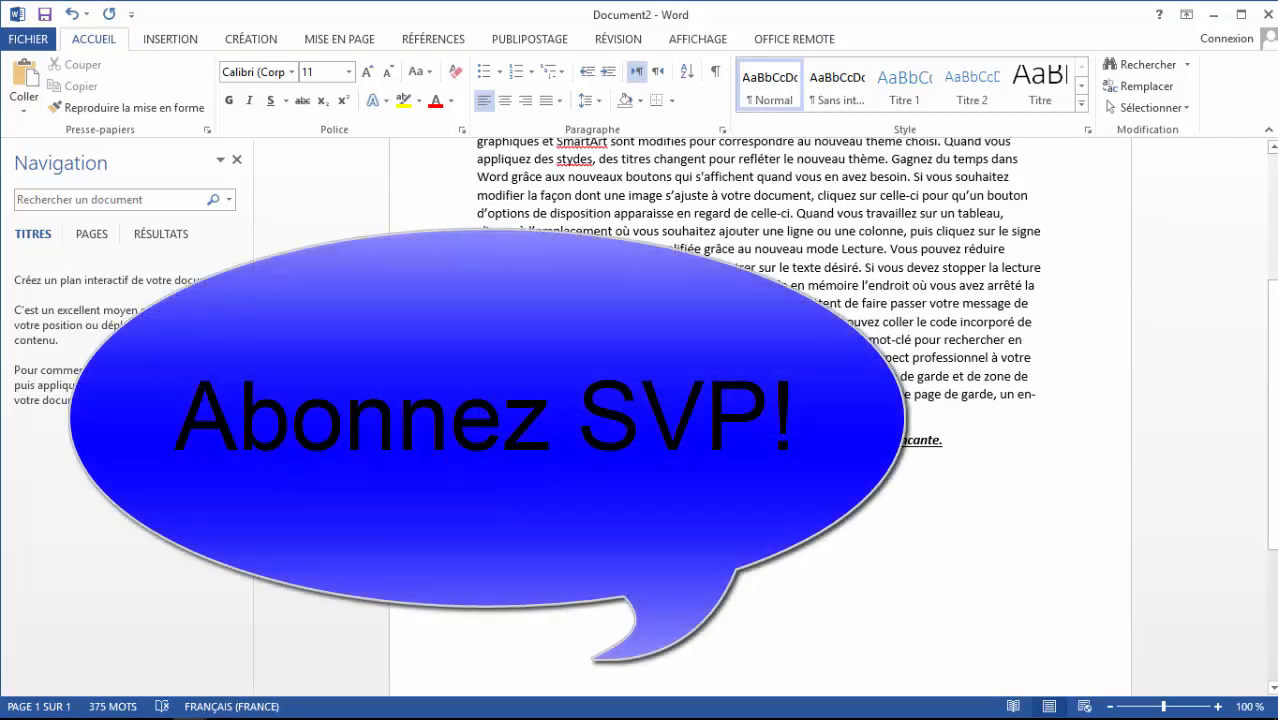
scroll(600, 322, "up", 5)
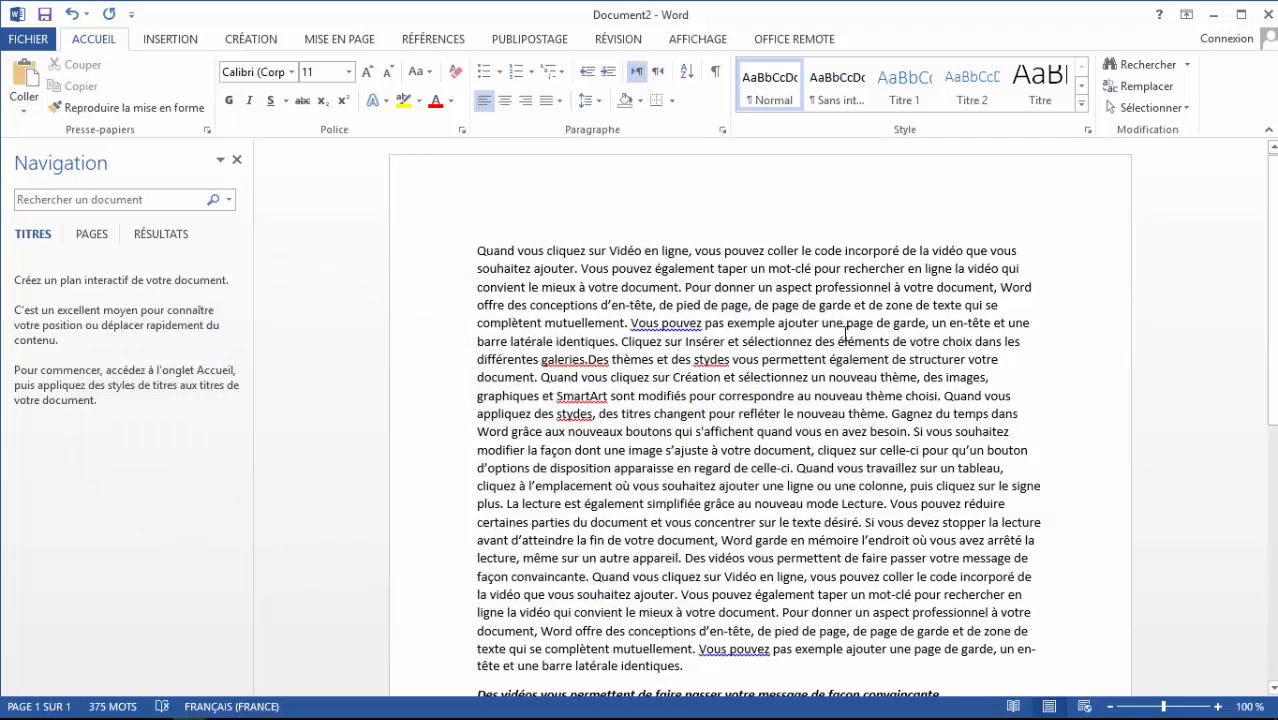